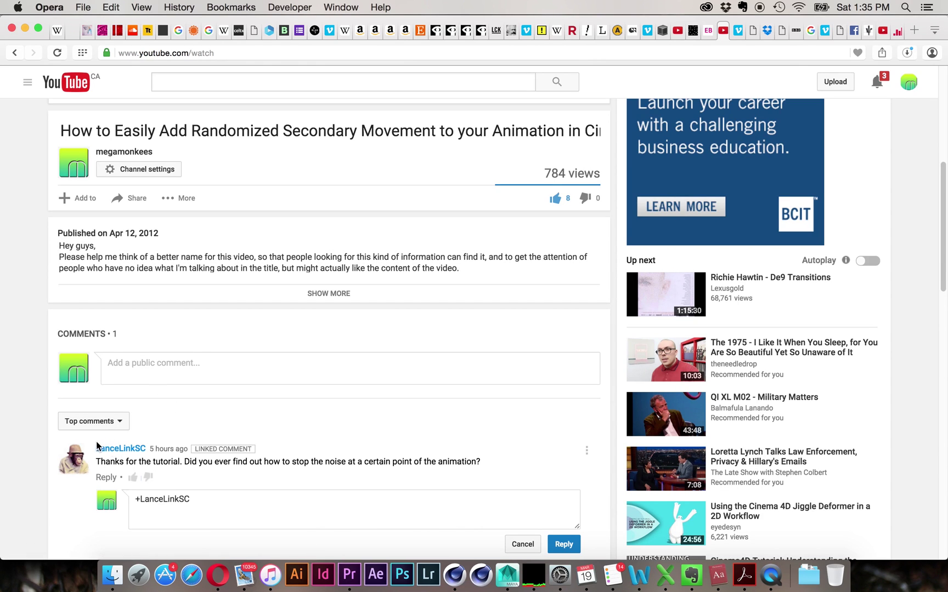
Step: Look over the YouTube tutorial page and its comment, and switch to the empty Cinema 4D project
{"action": "scroll", "coordinate": [381, 468], "scroll_direction": "up", "scroll_amount": 6}
{"action": "scroll", "coordinate": [381, 468], "scroll_direction": "down", "scroll_amount": 6}
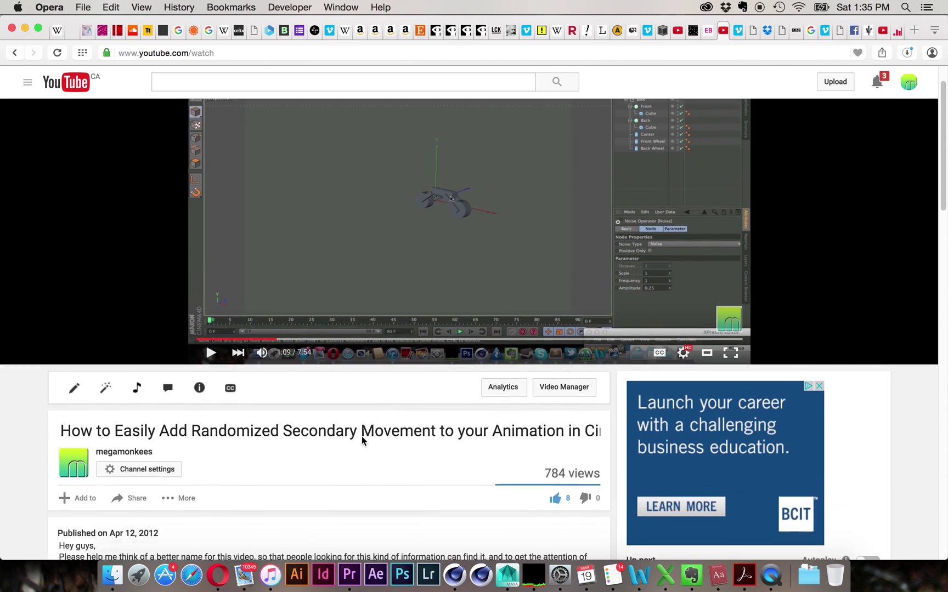
{"action": "key", "text": "super+Tab"}
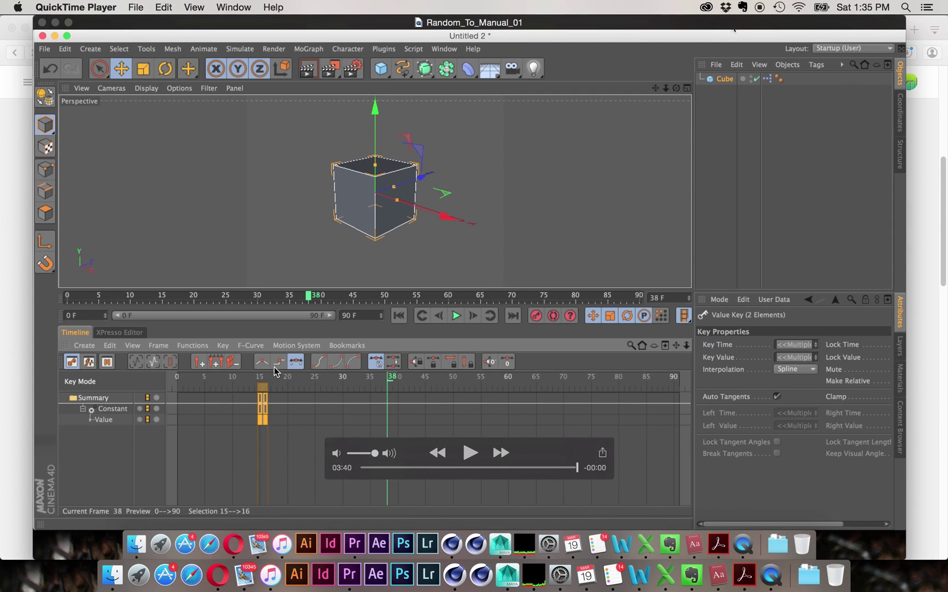
{"action": "key", "text": "super+h"}
{"action": "left_click", "coordinate": [454, 575]}
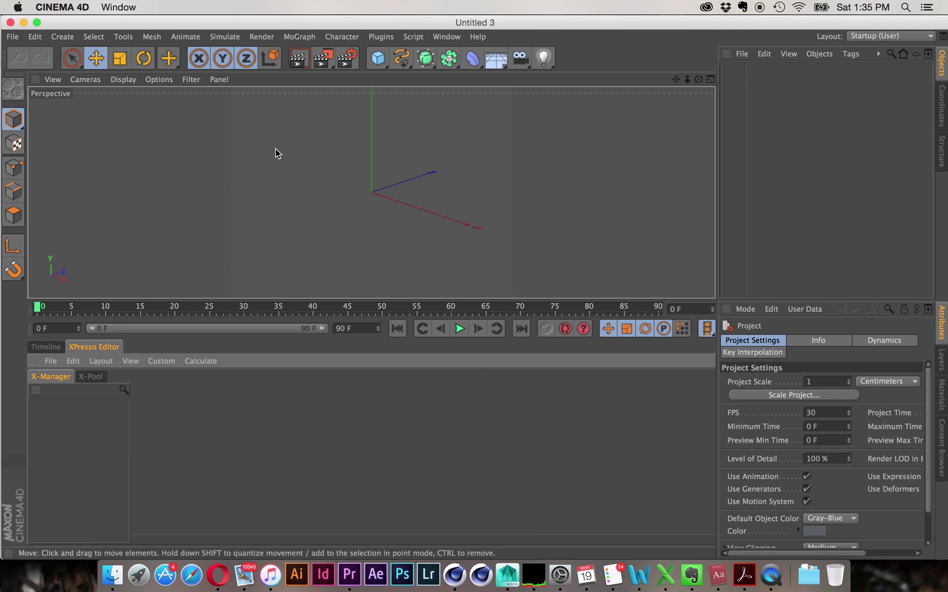
Step: Add a cube primitive to the scene and give it an XPresso tag
{"action": "left_click", "coordinate": [378, 57]}
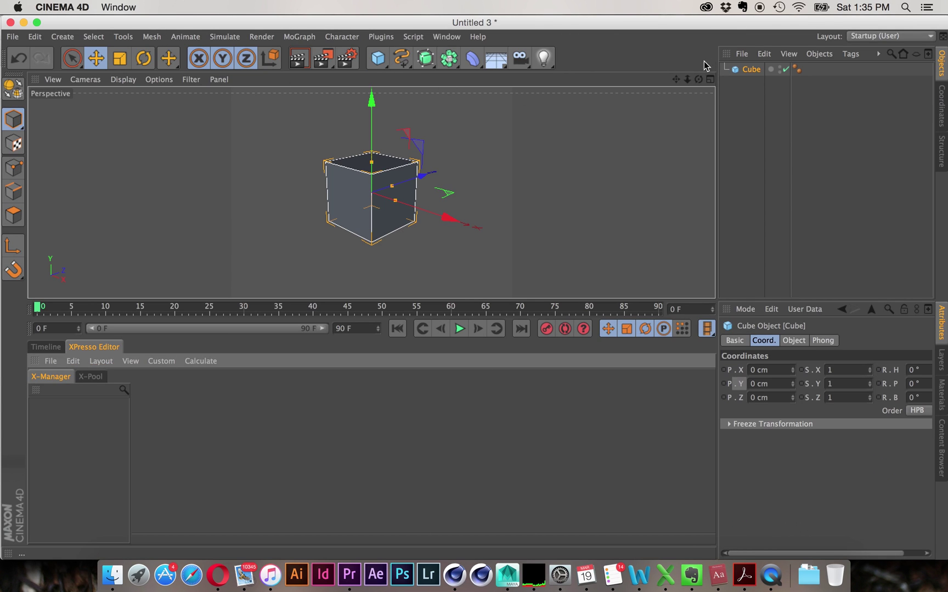
{"action": "right_click", "coordinate": [746, 73]}
{"action": "mouse_move", "coordinate": [774, 74]}
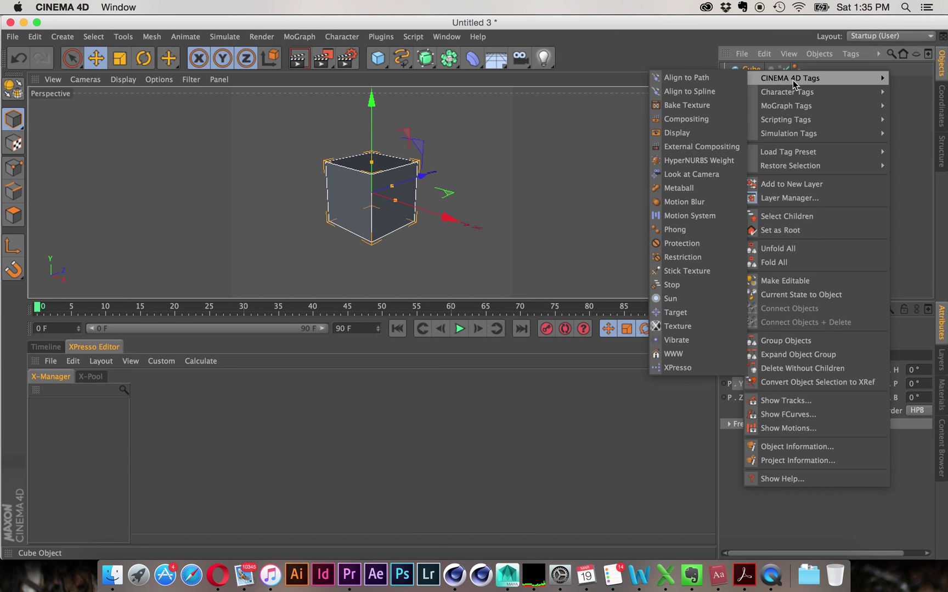
{"action": "left_click", "coordinate": [674, 368]}
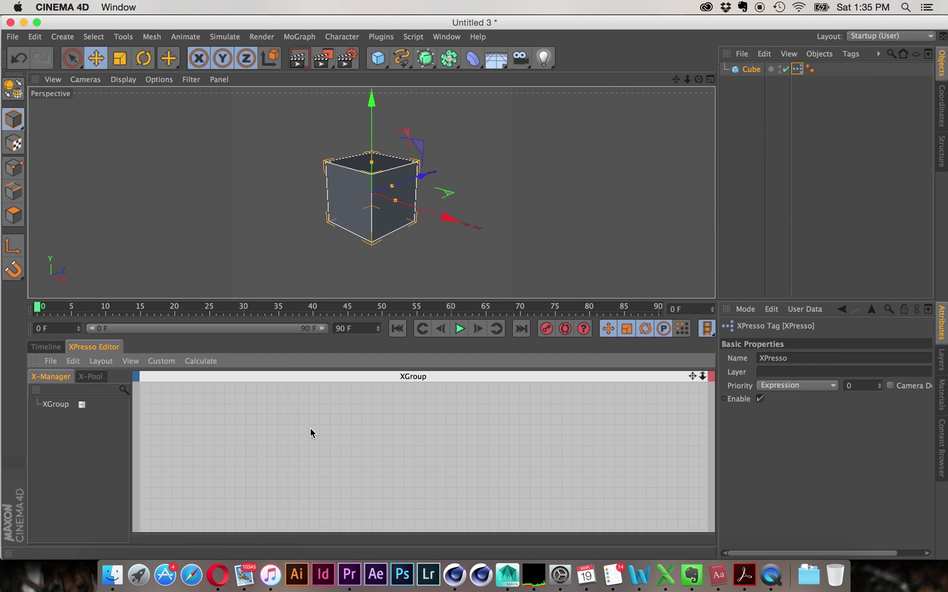
Step: Place the cube in the XPresso graph as a node and give it a Position . Y input port
{"action": "left_click_drag", "start_coordinate": [752, 77], "coordinate": [474, 427]}
{"action": "left_click", "coordinate": [460, 423]}
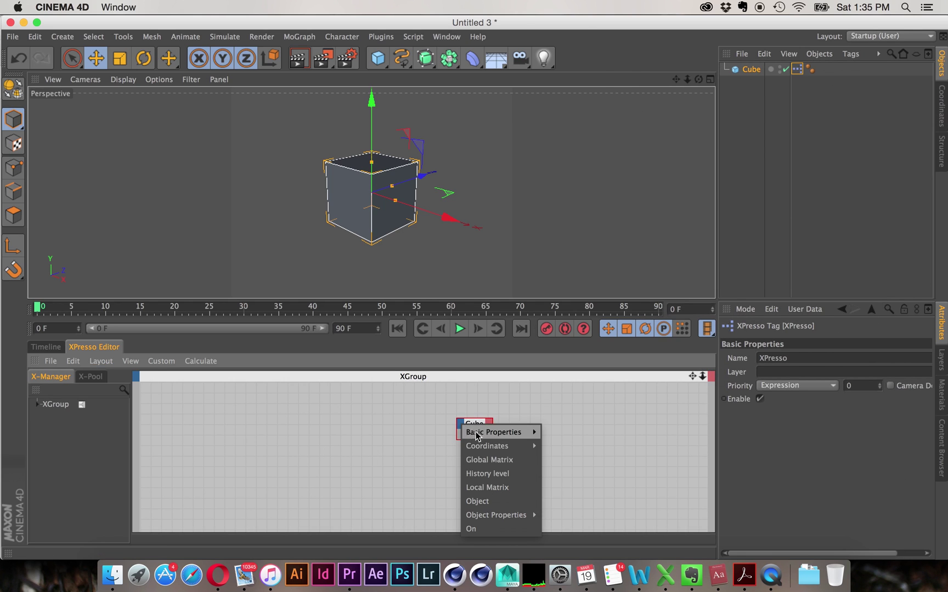
{"action": "mouse_move", "coordinate": [519, 436]}
{"action": "mouse_move", "coordinate": [580, 486]}
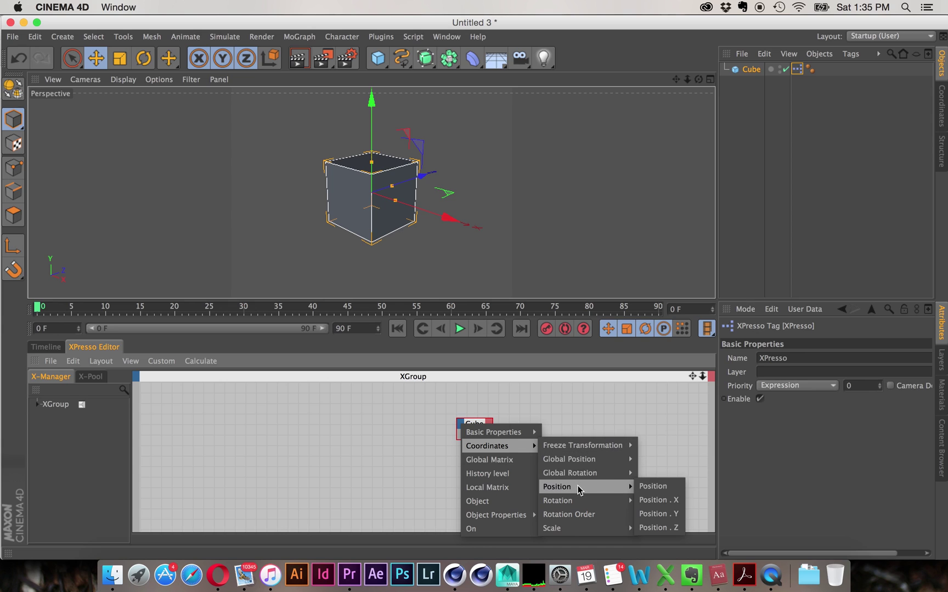
{"action": "left_click", "coordinate": [667, 500]}
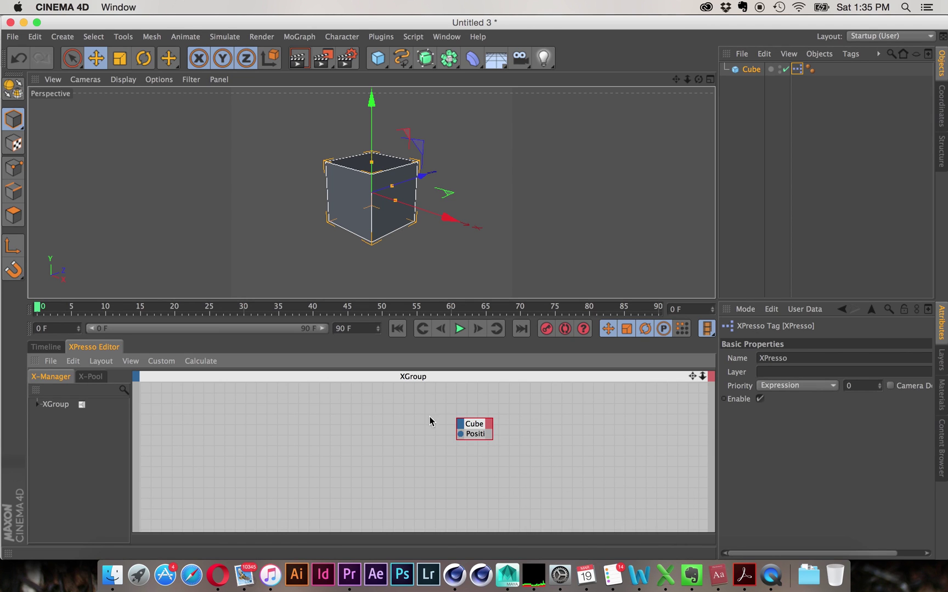
Step: Add a Noise node to the XPresso graph and connect its output to the cube's Position . Y input
{"action": "right_click", "coordinate": [288, 454]}
{"action": "mouse_move", "coordinate": [351, 400]}
{"action": "mouse_move", "coordinate": [422, 395]}
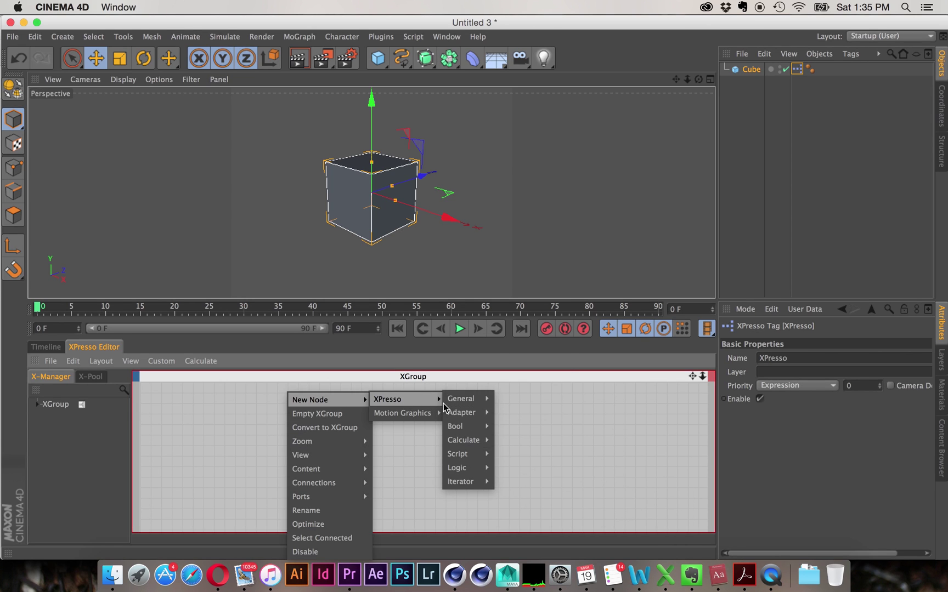
{"action": "mouse_move", "coordinate": [480, 414]}
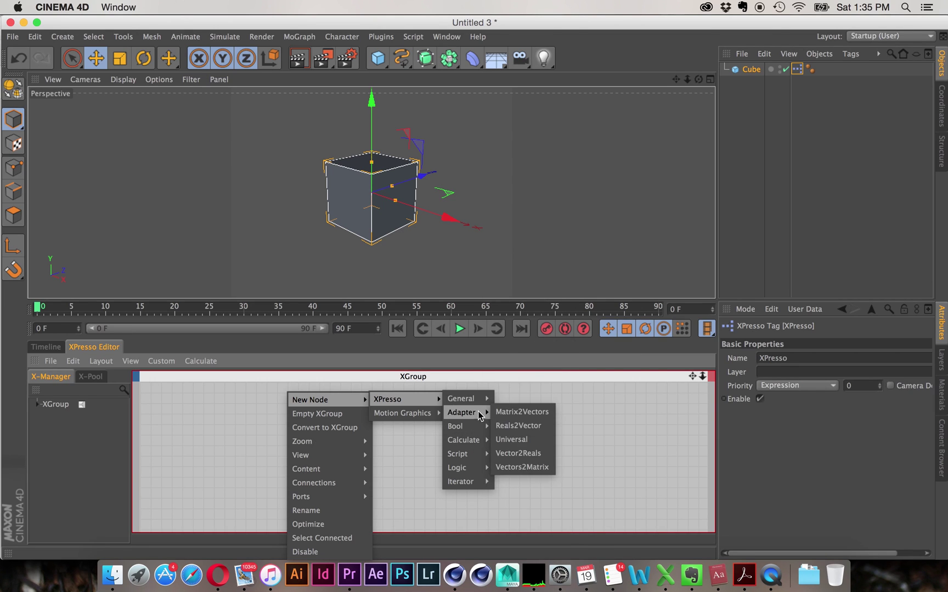
{"action": "mouse_move", "coordinate": [461, 399]}
{"action": "left_click", "coordinate": [509, 366]}
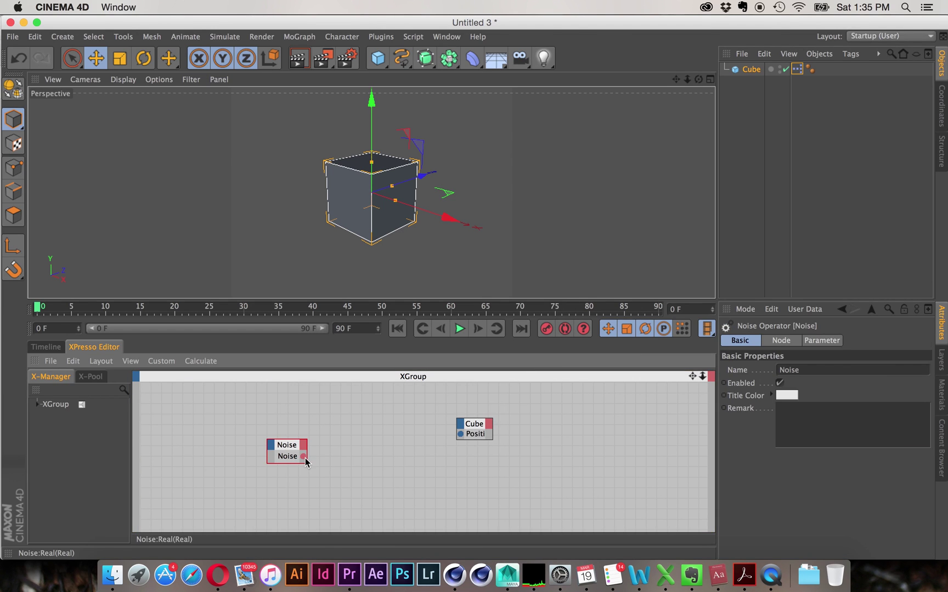
{"action": "left_click_drag", "start_coordinate": [304, 458], "coordinate": [460, 434]}
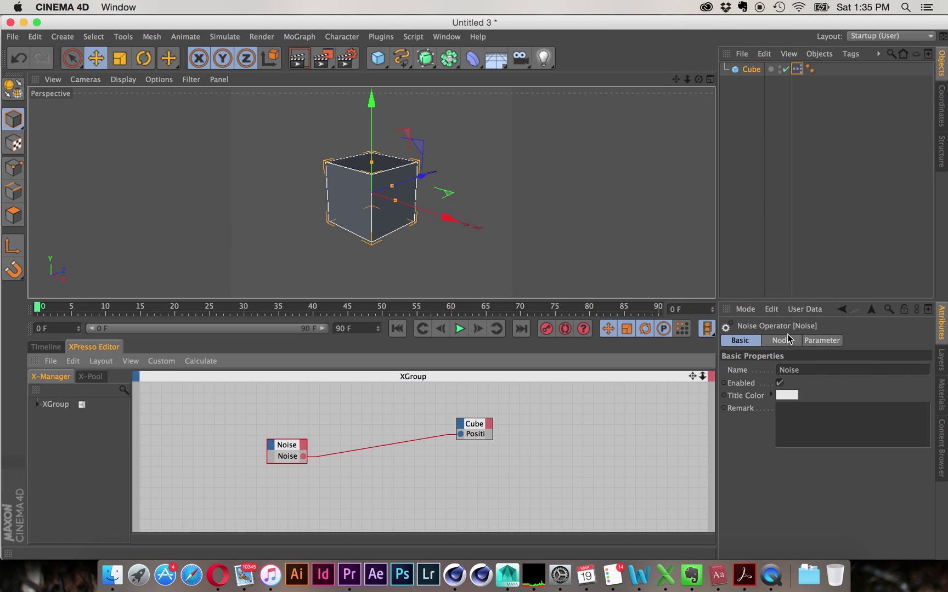
Step: Set the Noise node's frequency to 10 and amplitude to 100, and play the animation to check the motion
{"action": "left_click", "coordinate": [823, 341]}
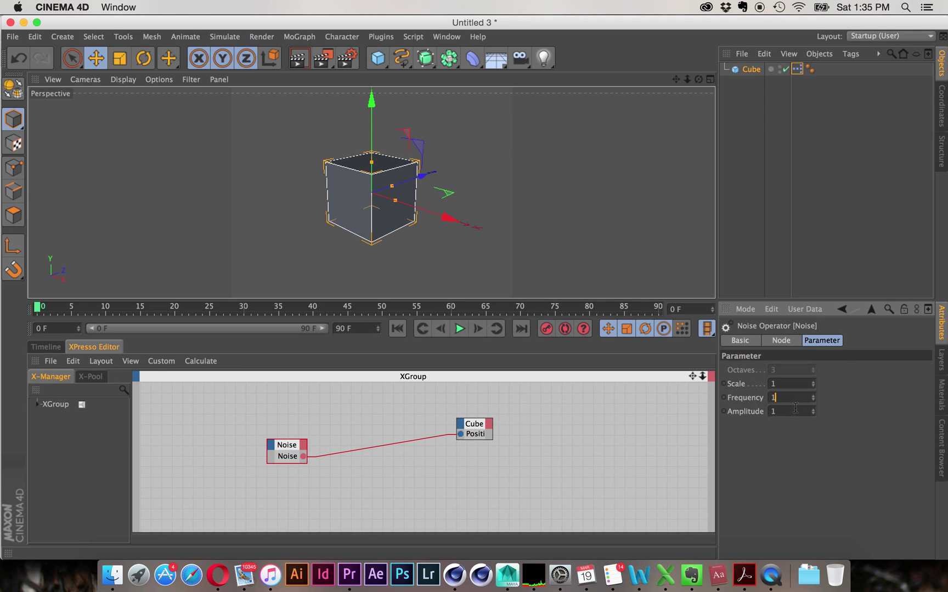
{"action": "type", "text": "00"}
{"action": "key", "text": "Return"}
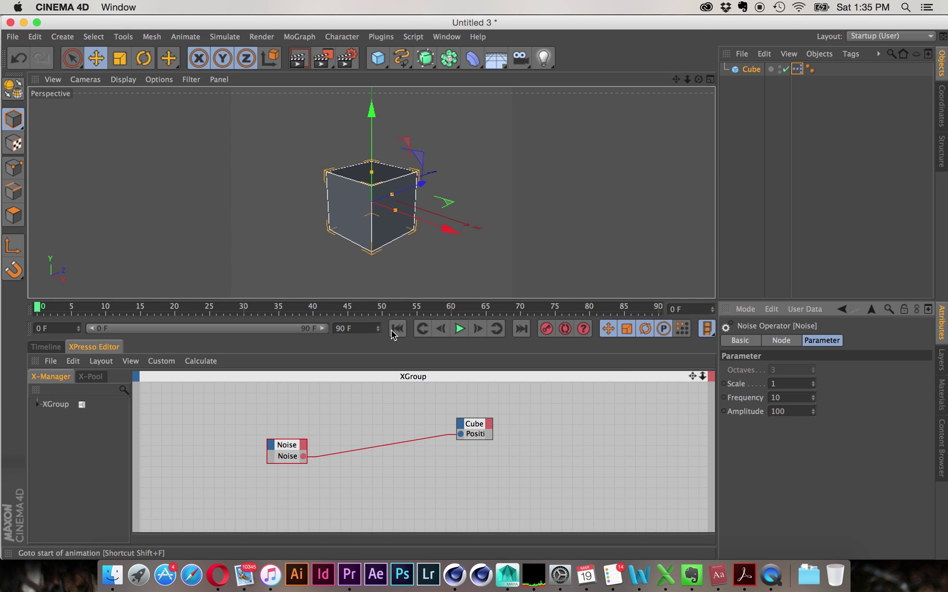
{"action": "left_click", "coordinate": [459, 329]}
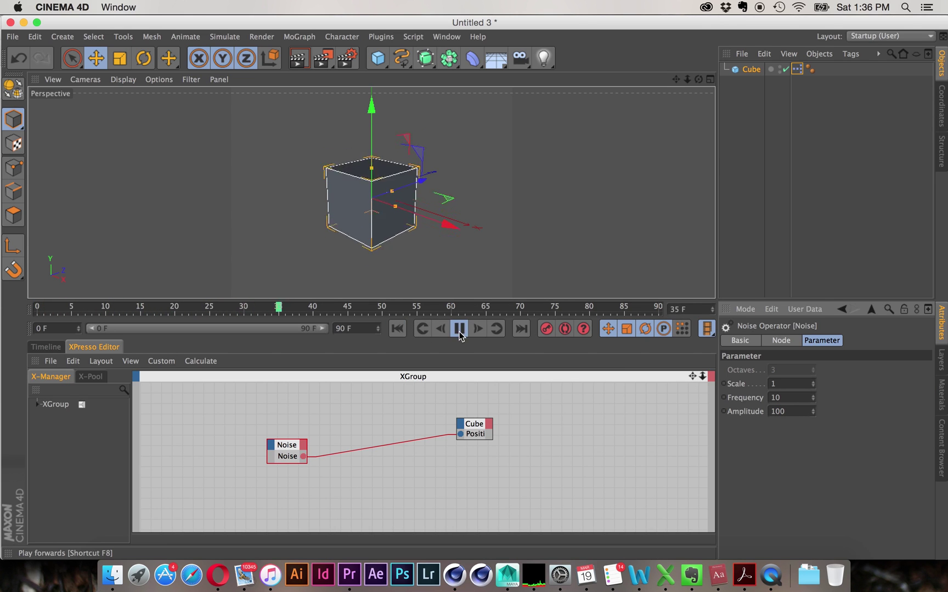
Step: Spread the Cube and Noise nodes apart and keyframe the Noise node's Enabled option on at frame 40 and off at frame 41
{"action": "left_click_drag", "start_coordinate": [477, 427], "coordinate": [500, 427]}
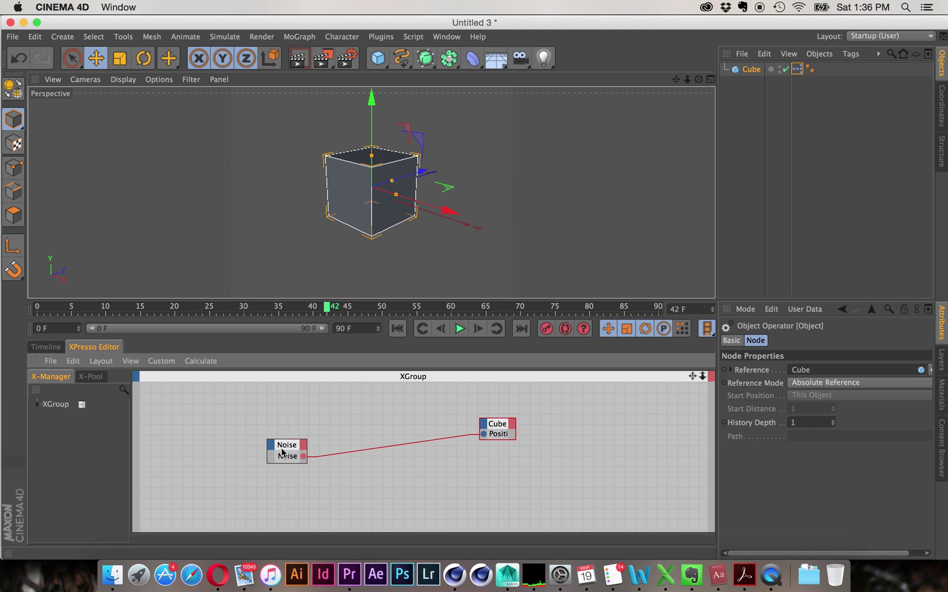
{"action": "left_click_drag", "start_coordinate": [287, 450], "coordinate": [274, 438]}
{"action": "left_click", "coordinate": [741, 341]}
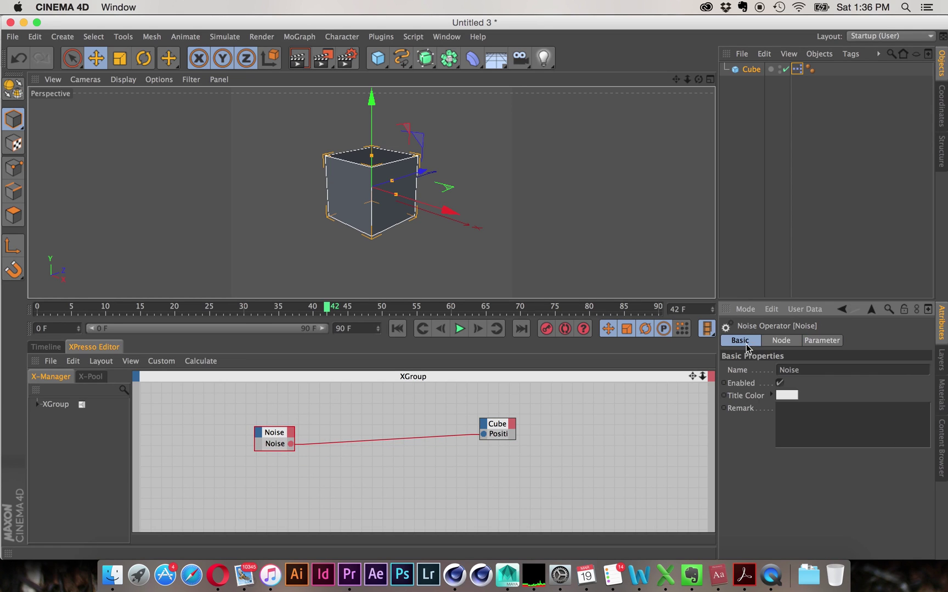
{"action": "left_click_drag", "start_coordinate": [334, 300], "coordinate": [315, 308]}
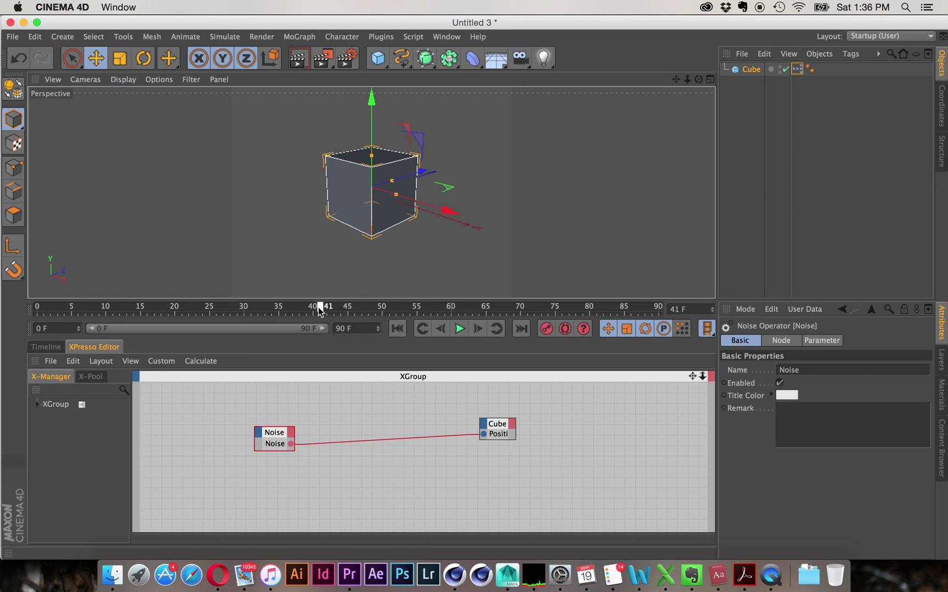
{"action": "left_click", "coordinate": [724, 383]}
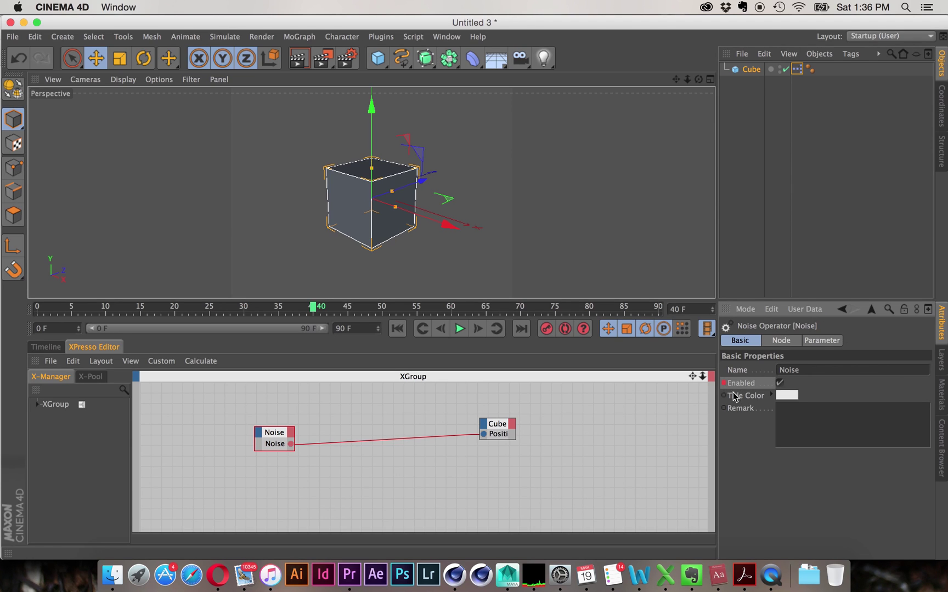
{"action": "left_click_drag", "start_coordinate": [317, 311], "coordinate": [321, 311]}
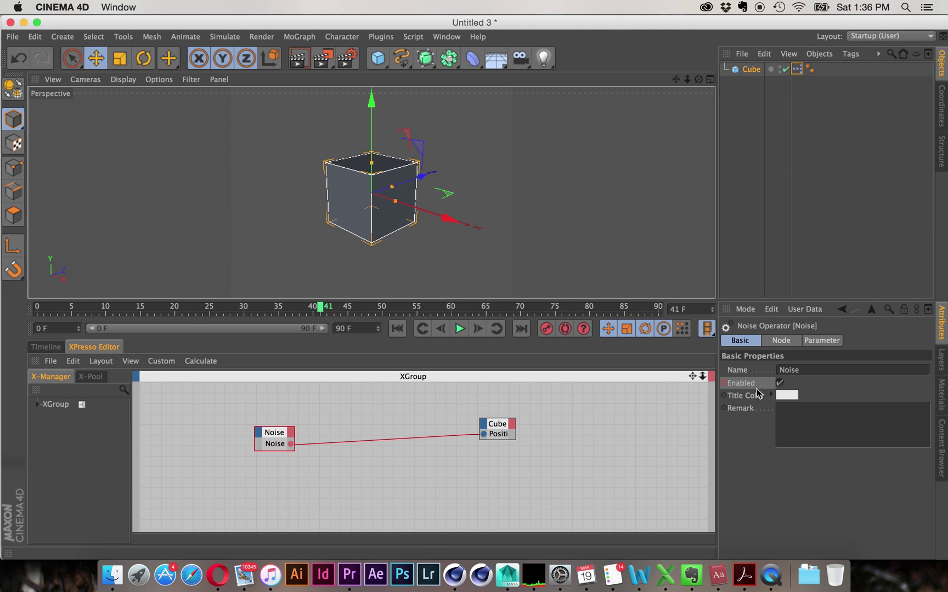
{"action": "left_click", "coordinate": [779, 383]}
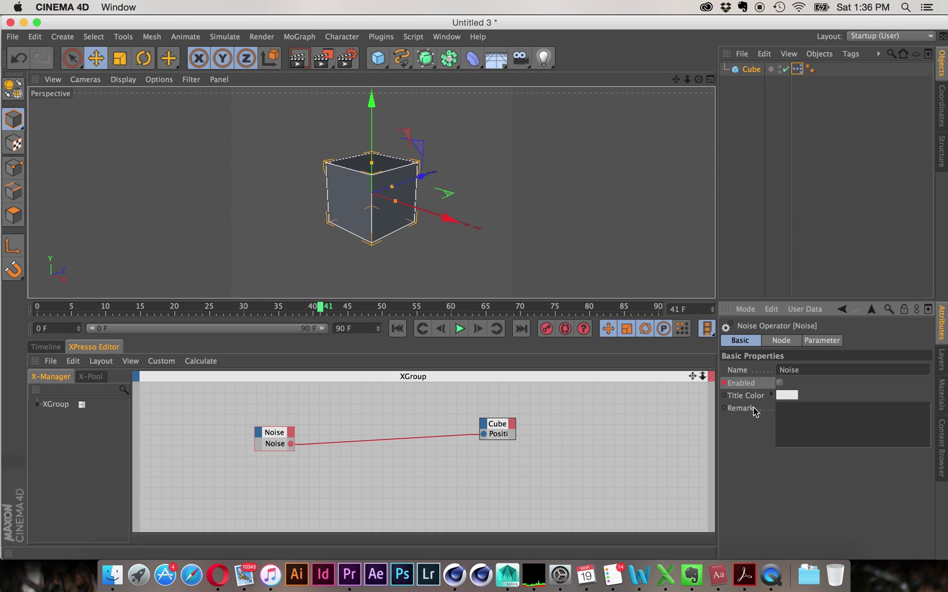
Step: Play the animation from the start to check how the cube moves when the noise switches off
{"action": "left_click", "coordinate": [398, 328]}
{"action": "left_click", "coordinate": [459, 329]}
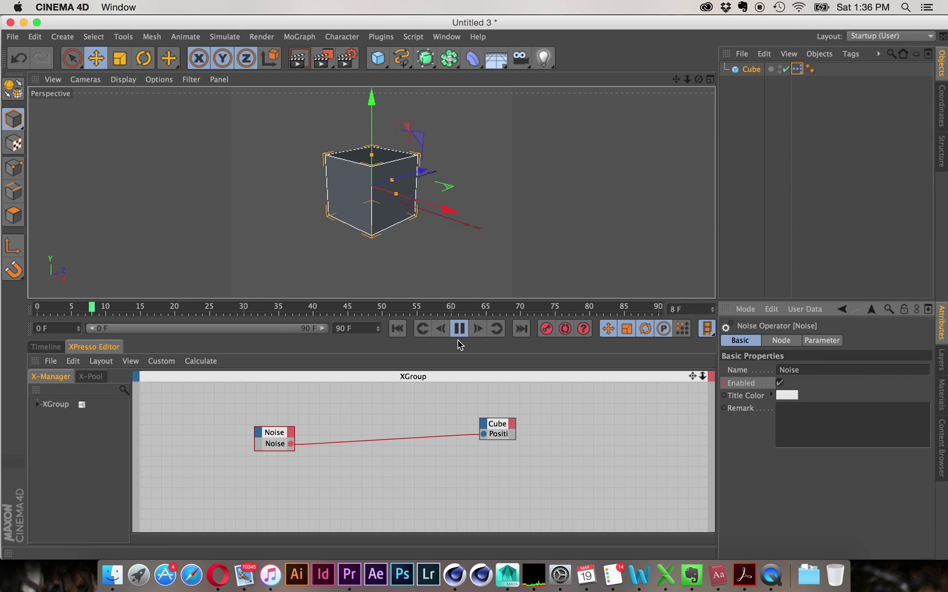
{"action": "left_click", "coordinate": [461, 329]}
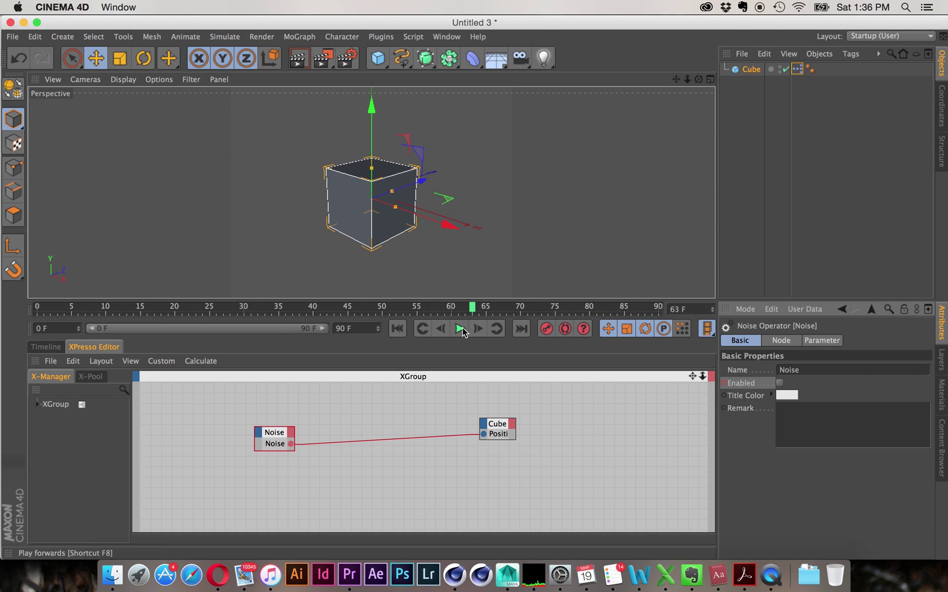
Step: Keyframe the cube's Y position at frame 46
{"action": "mouse_move", "coordinate": [362, 308]}
{"action": "left_mouse_down"}
{"action": "mouse_move", "coordinate": [328, 307]}
{"action": "mouse_move", "coordinate": [354, 306]}
{"action": "left_mouse_up"}
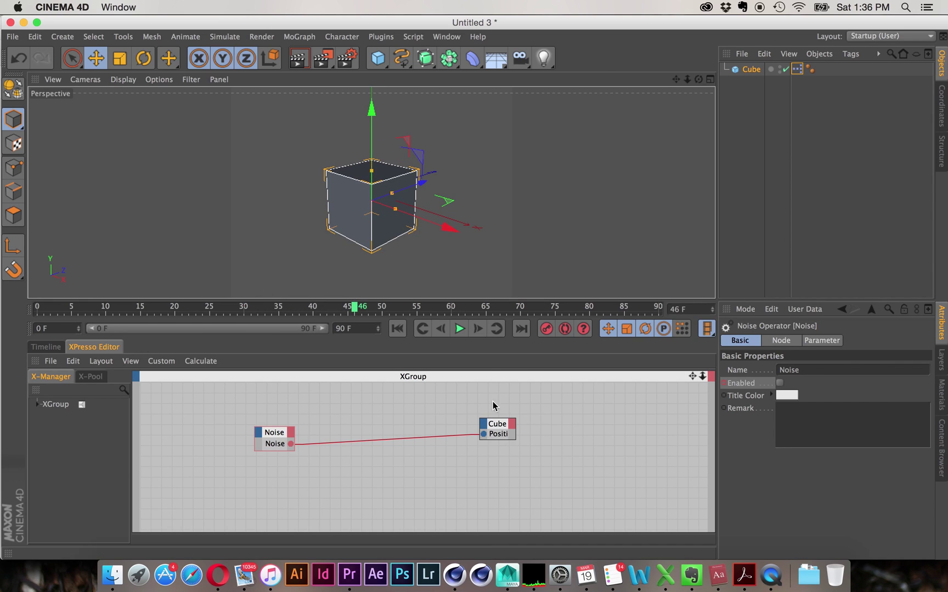
{"action": "left_click", "coordinate": [750, 70]}
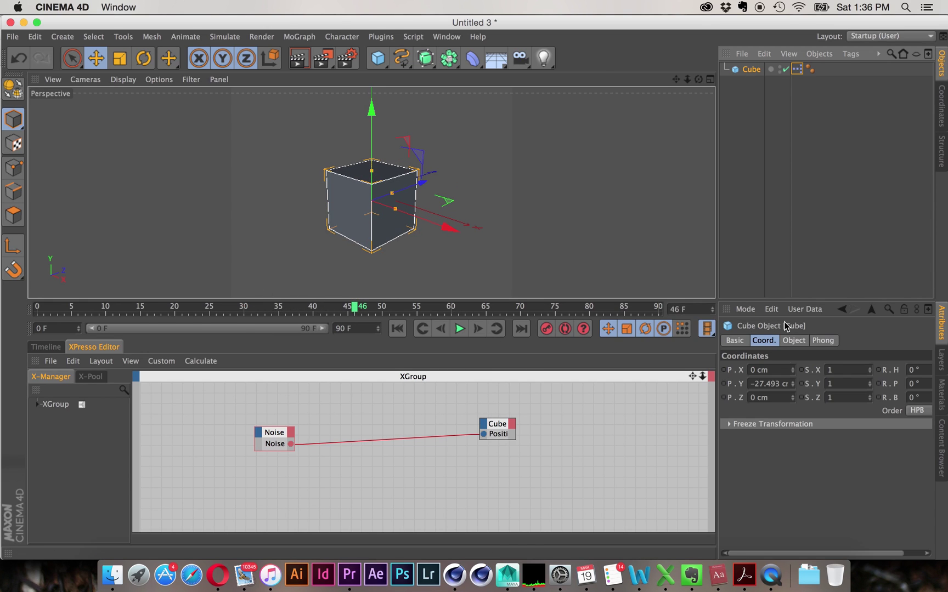
{"action": "left_click", "coordinate": [723, 384]}
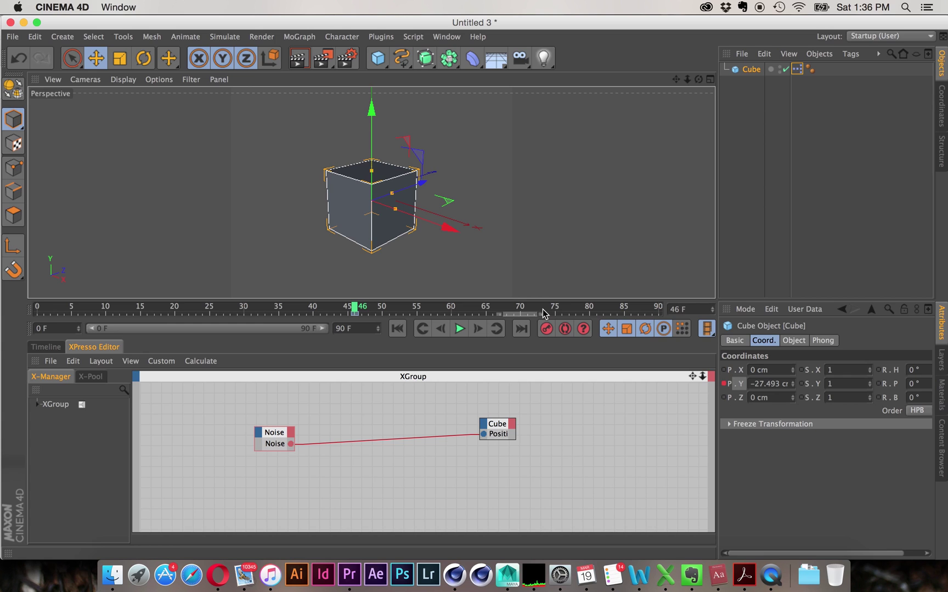
Step: Try to keyframe the cube's Y position at about 300 cm on frame 76 and play the animation
{"action": "left_click", "coordinate": [561, 310]}
{"action": "left_click_drag", "start_coordinate": [792, 384], "coordinate": [850, 203]}
{"action": "left_click", "coordinate": [724, 384]}
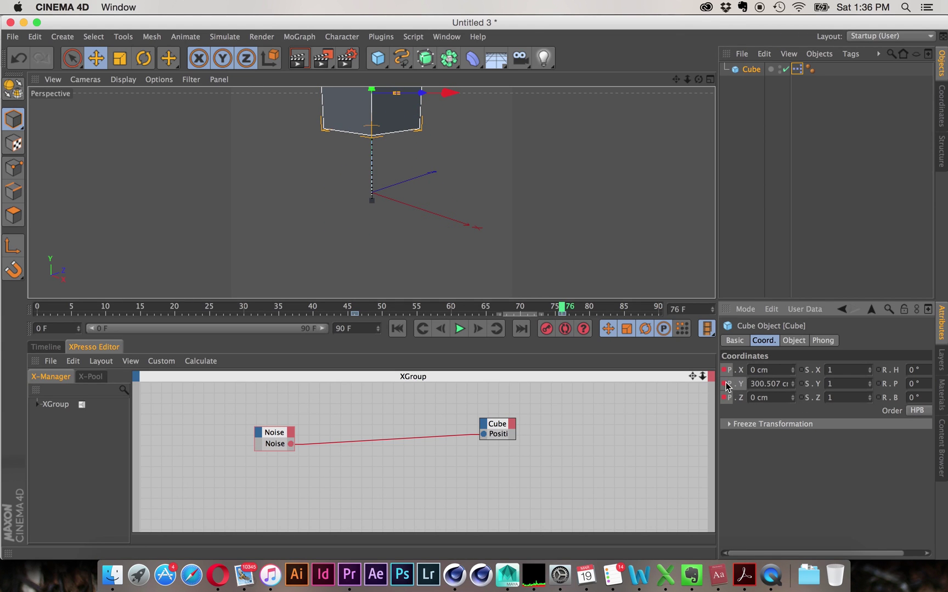
{"action": "left_click", "coordinate": [459, 329]}
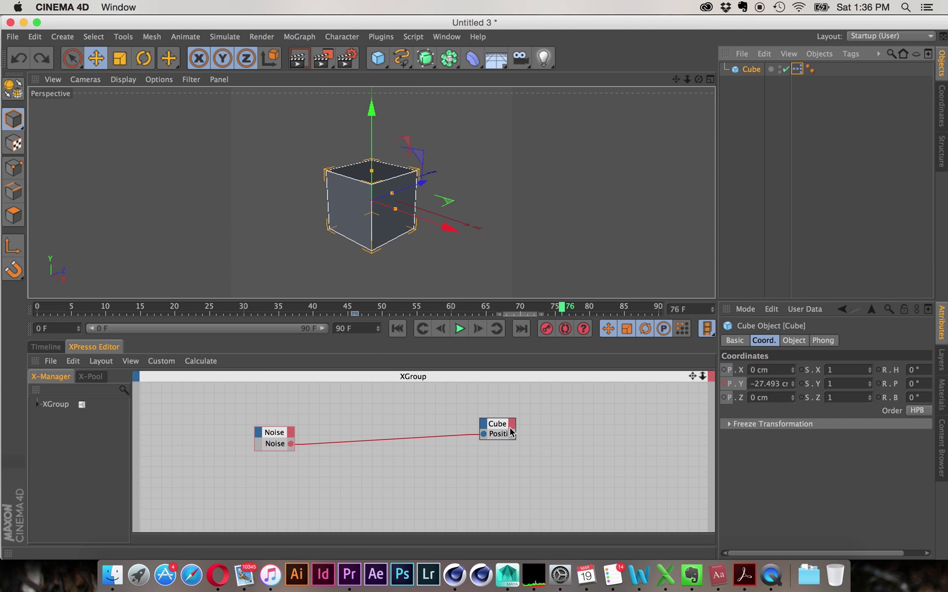
Step: Move the Cube node farther from the Noise node, duplicate the Noise node below the original, and delete the copy's Enabled animation track
{"action": "left_click_drag", "start_coordinate": [501, 424], "coordinate": [531, 435]}
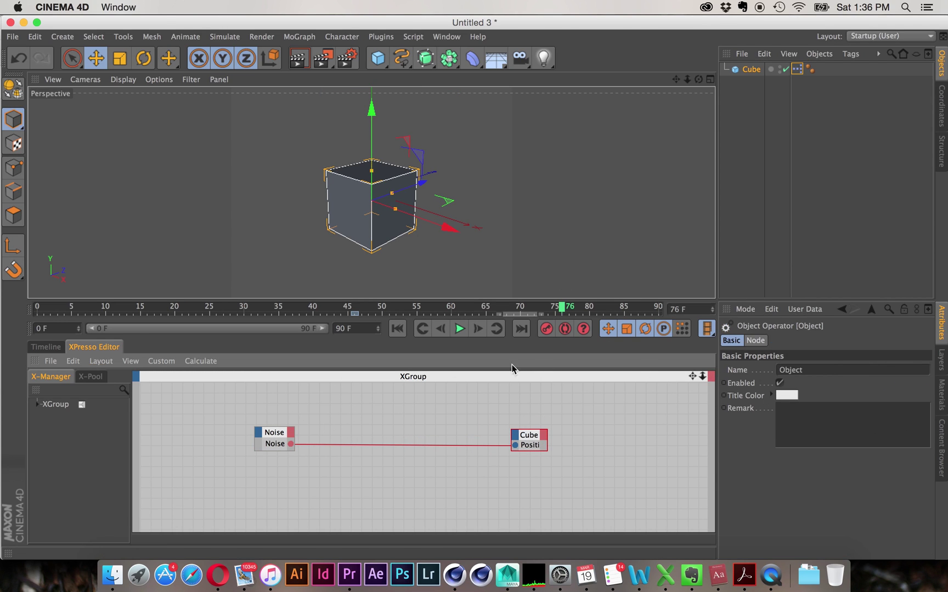
{"action": "left_click", "coordinate": [46, 347]}
{"action": "left_click", "coordinate": [98, 349]}
{"action": "left_click_drag", "start_coordinate": [273, 434], "coordinate": [279, 472], "text": "ctrl"}
{"action": "right_click", "coordinate": [737, 389]}
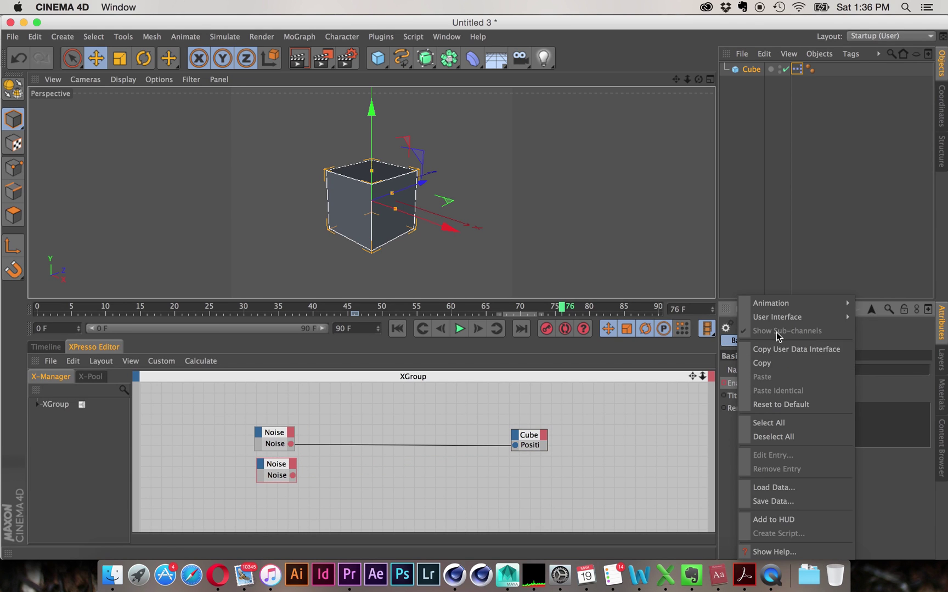
{"action": "mouse_move", "coordinate": [782, 305]}
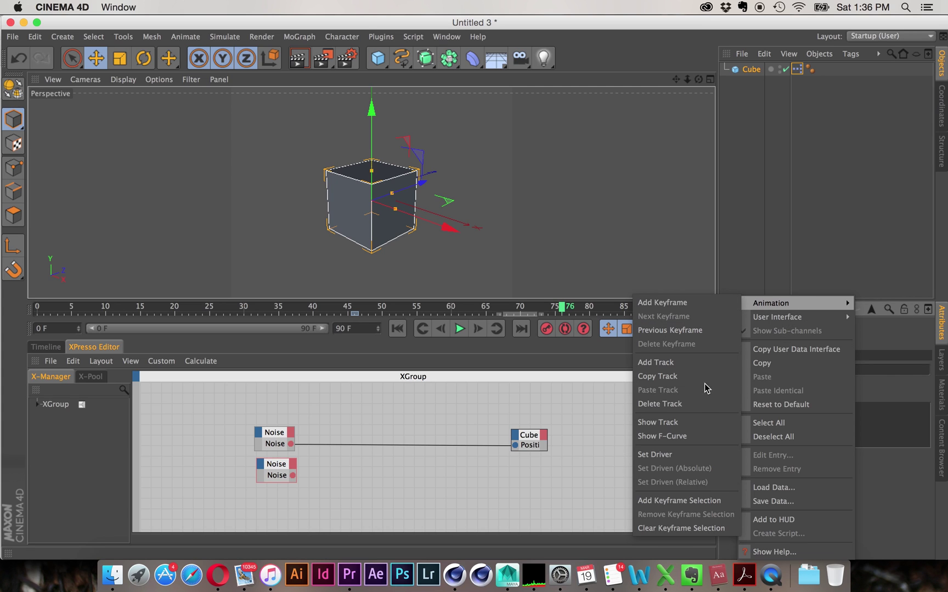
{"action": "left_click", "coordinate": [696, 405]}
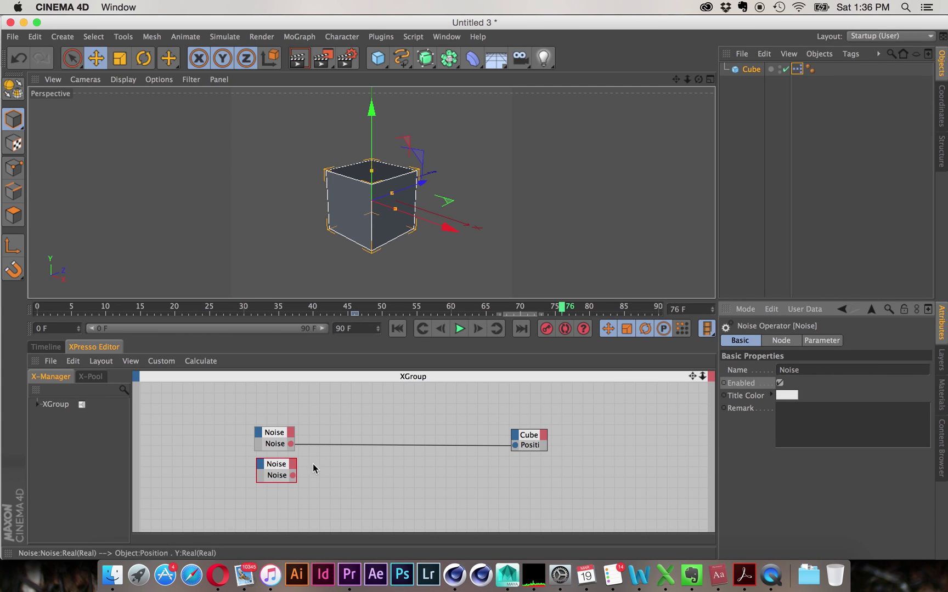
Step: Insert a Freeze node between the duplicated Noise node and the Cube, feeding its Value input and driving the Cube's Position
{"action": "left_click_drag", "start_coordinate": [275, 473], "coordinate": [294, 475]}
{"action": "left_click", "coordinate": [399, 484]}
{"action": "right_click", "coordinate": [385, 488]}
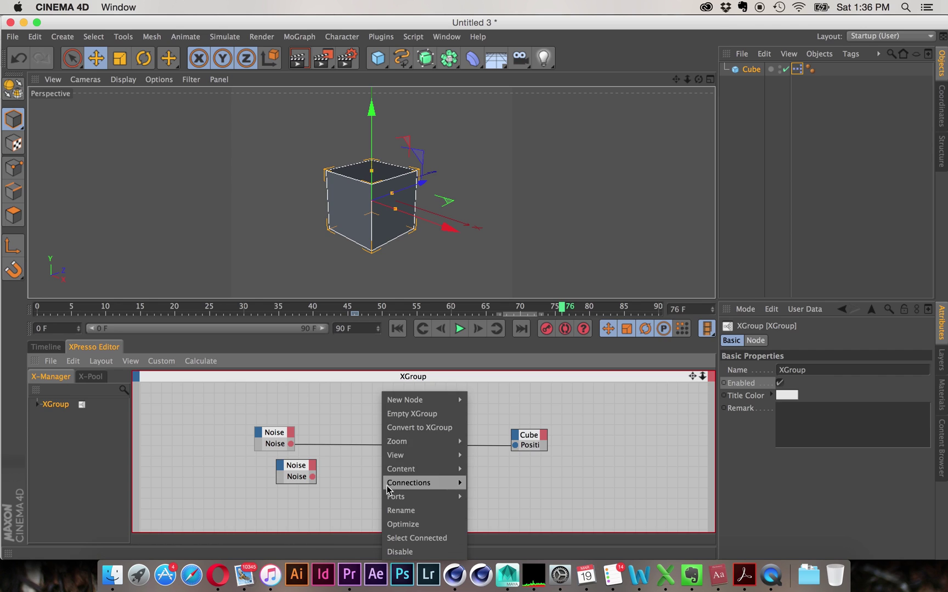
{"action": "mouse_move", "coordinate": [428, 400]}
{"action": "mouse_move", "coordinate": [523, 404]}
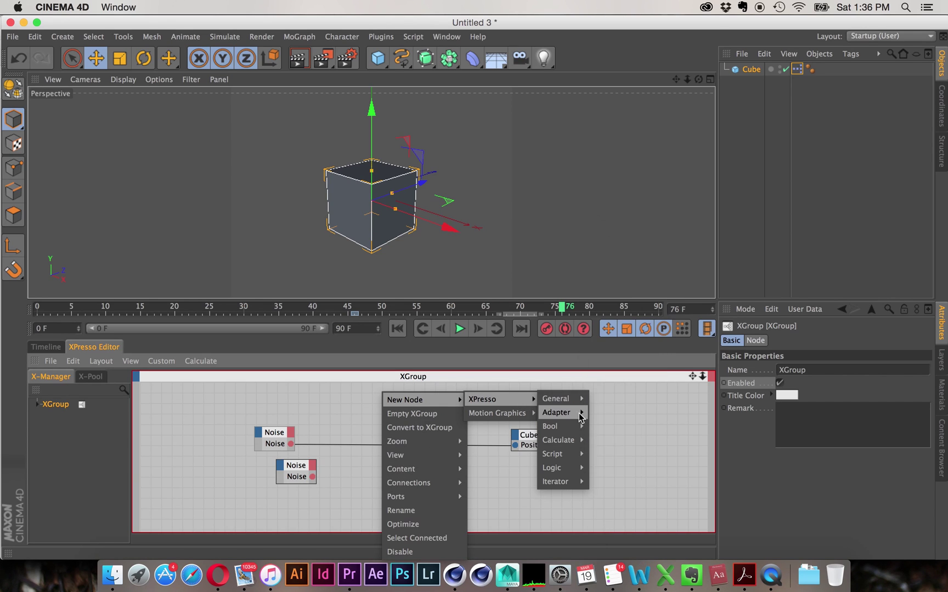
{"action": "mouse_move", "coordinate": [568, 461]}
{"action": "mouse_move", "coordinate": [577, 402]}
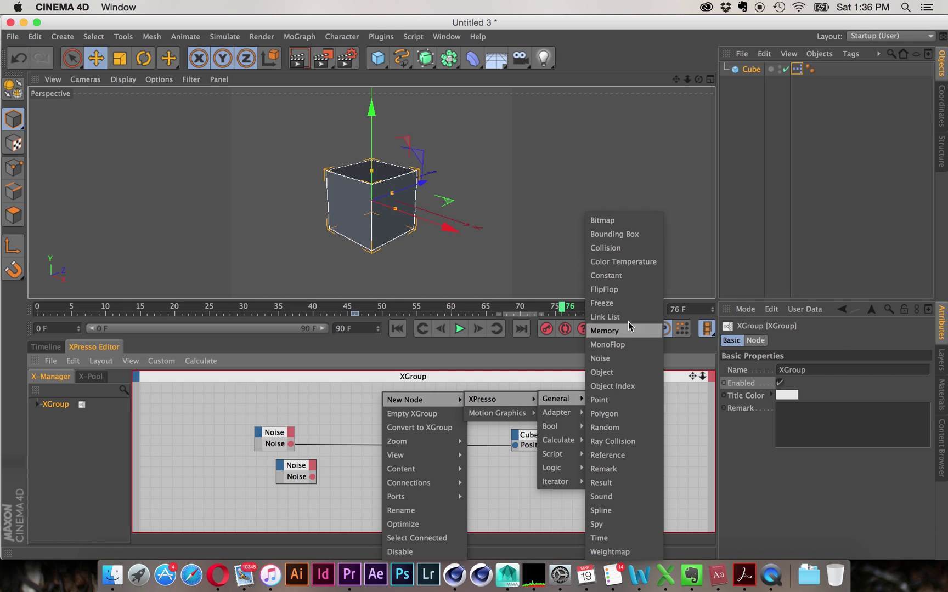
{"action": "left_click", "coordinate": [602, 303]}
{"action": "left_click_drag", "start_coordinate": [382, 478], "coordinate": [354, 486]}
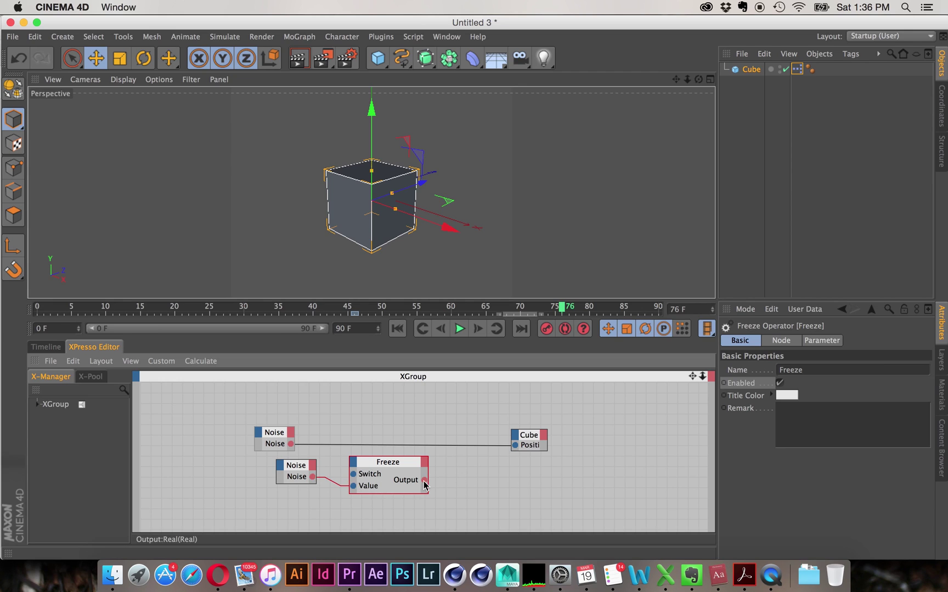
{"action": "left_click_drag", "start_coordinate": [424, 480], "coordinate": [515, 446]}
Step: Play the animation from the start to check the cube's motion through the Freeze node
{"action": "left_click", "coordinate": [398, 328]}
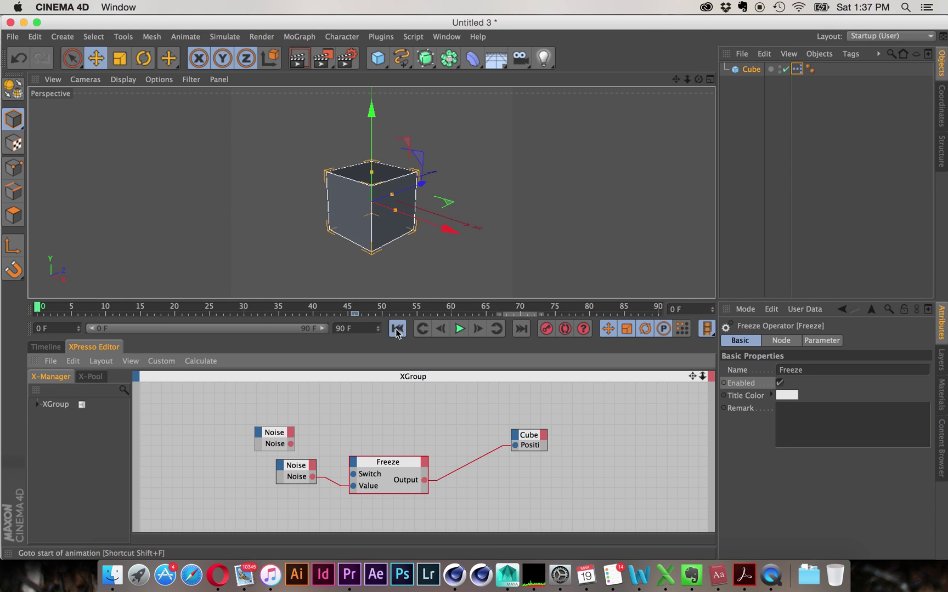
{"action": "left_click", "coordinate": [460, 329]}
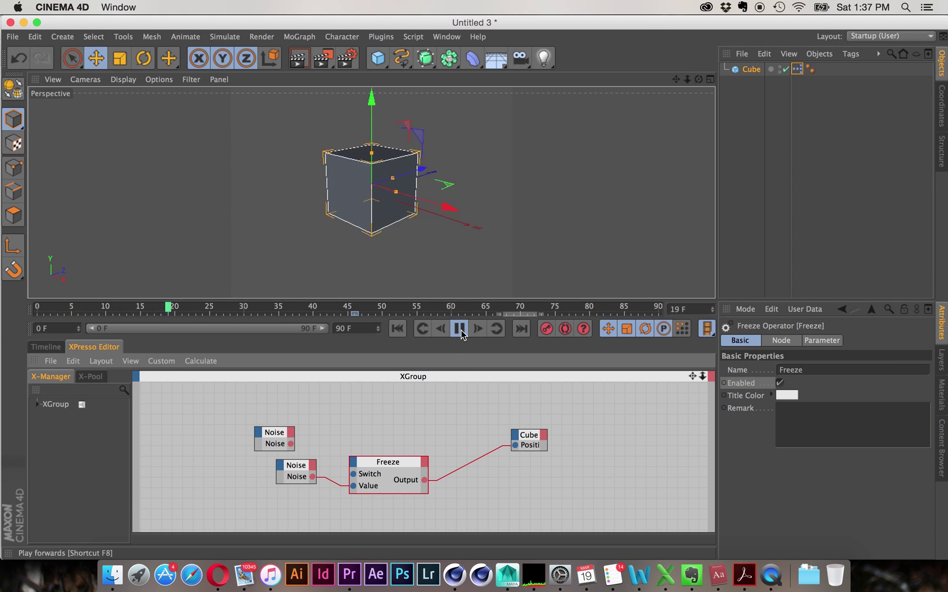
{"action": "left_click", "coordinate": [460, 329]}
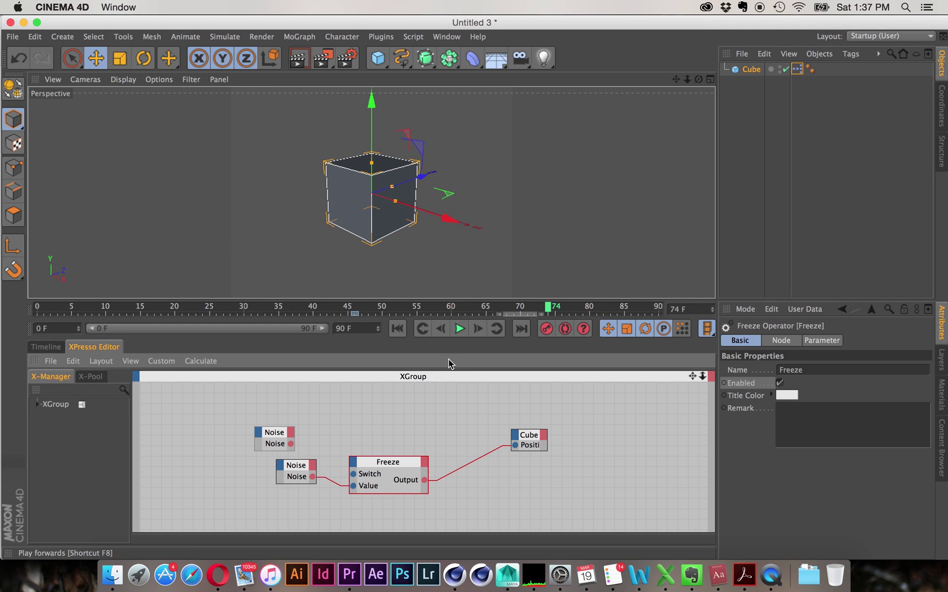
Step: Add a Constant node above the Noise nodes and connect its output to the Freeze node's Switch input
{"action": "left_click_drag", "start_coordinate": [401, 455], "coordinate": [410, 455]}
{"action": "left_click", "coordinate": [331, 389]}
{"action": "right_click", "coordinate": [341, 394]}
{"action": "mouse_move", "coordinate": [373, 400]}
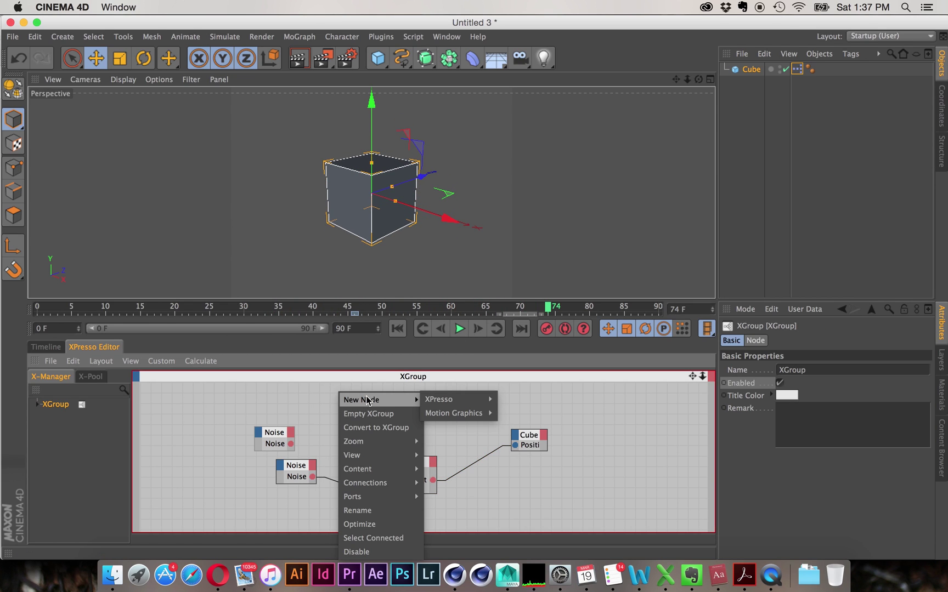
{"action": "mouse_move", "coordinate": [520, 404]}
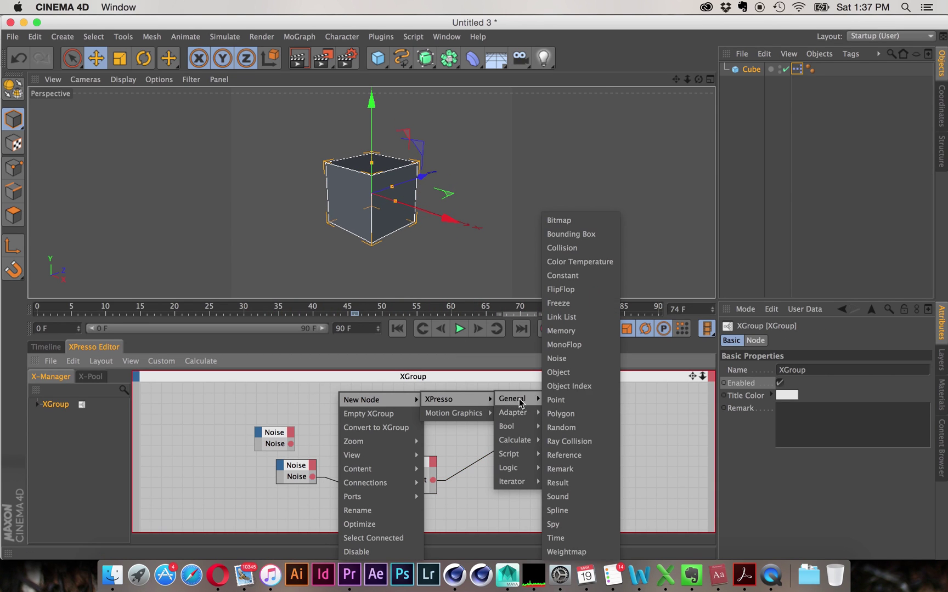
{"action": "left_click", "coordinate": [591, 280]}
{"action": "left_click_drag", "start_coordinate": [334, 389], "coordinate": [318, 402]}
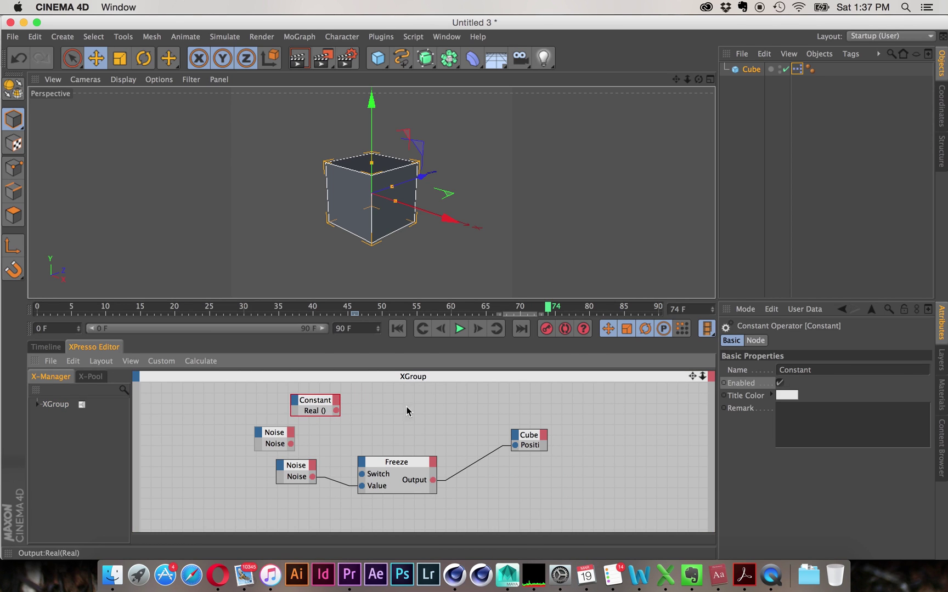
{"action": "left_click", "coordinate": [762, 341]}
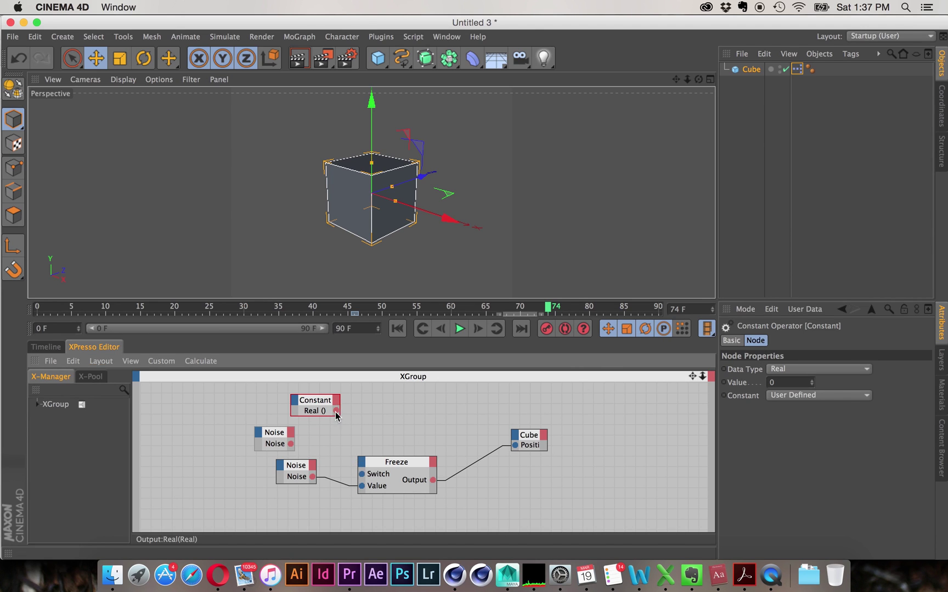
{"action": "left_click_drag", "start_coordinate": [336, 410], "coordinate": [361, 474]}
{"action": "left_click_drag", "start_coordinate": [321, 400], "coordinate": [287, 393]}
Step: Keyframe the Constant node's Value at 0 on frame 45 and at 1 on frame 46
{"action": "left_click", "coordinate": [349, 308]}
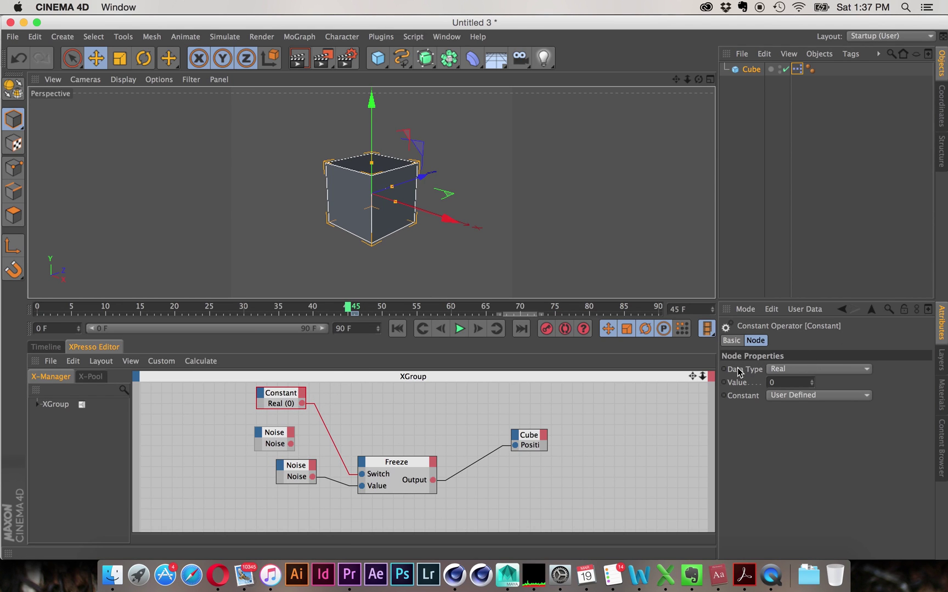
{"action": "left_click", "coordinate": [723, 383], "text": "ctrl"}
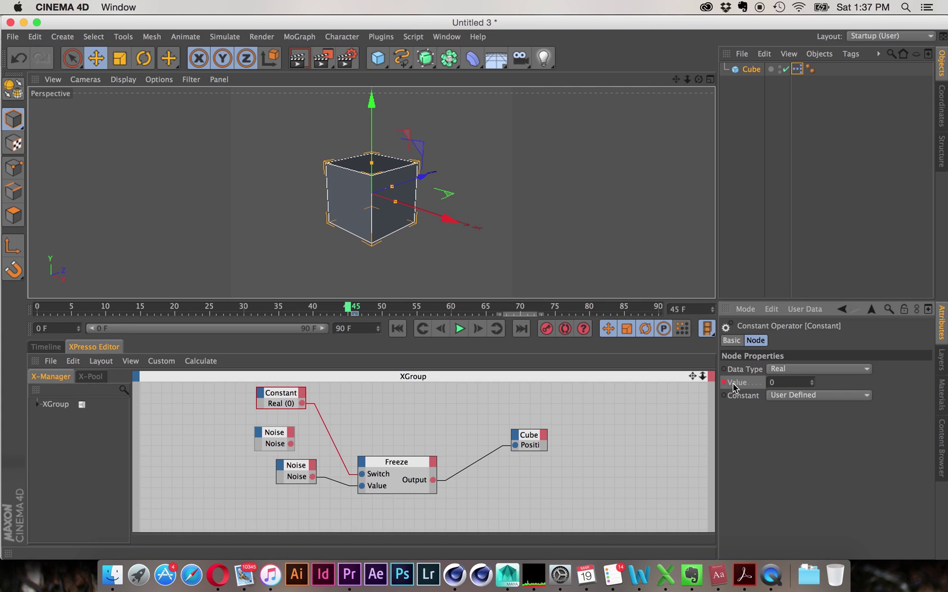
{"action": "left_click", "coordinate": [478, 329]}
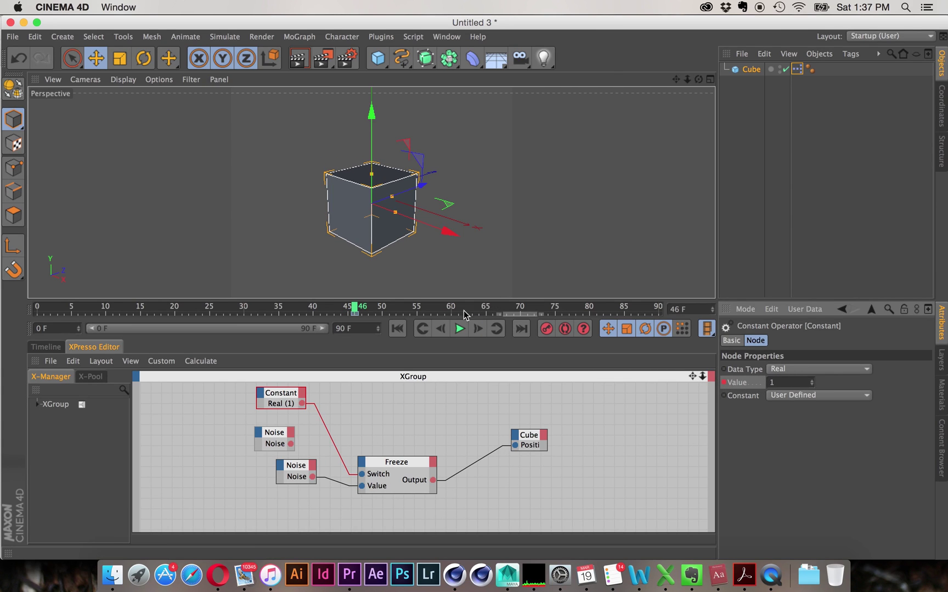
Step: Play the animation from the start to check the freeze switching at frame 46, and nudge the Constant node
{"action": "left_click", "coordinate": [397, 328]}
{"action": "left_click", "coordinate": [459, 329]}
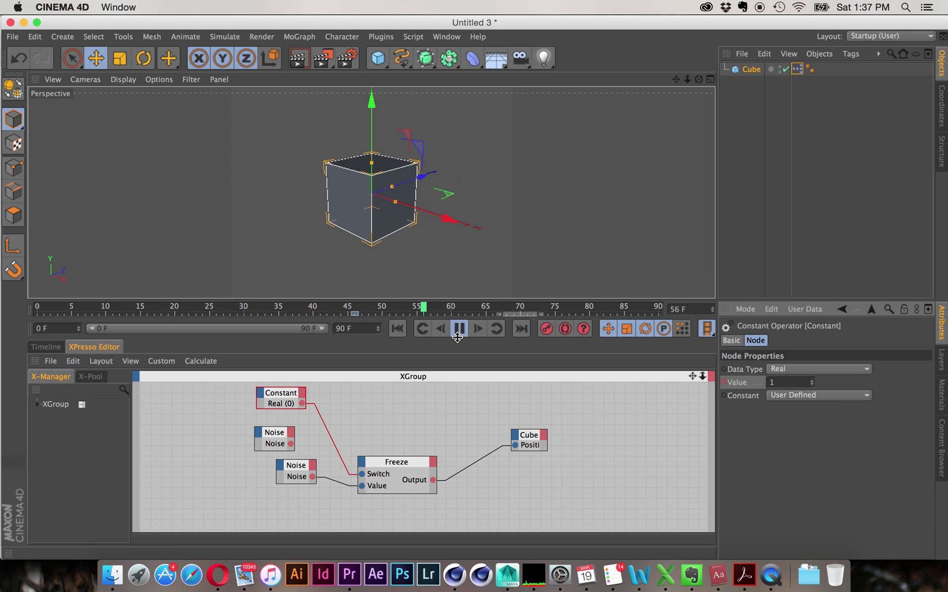
{"action": "left_click", "coordinate": [459, 328]}
{"action": "left_click_drag", "start_coordinate": [286, 397], "coordinate": [296, 395]}
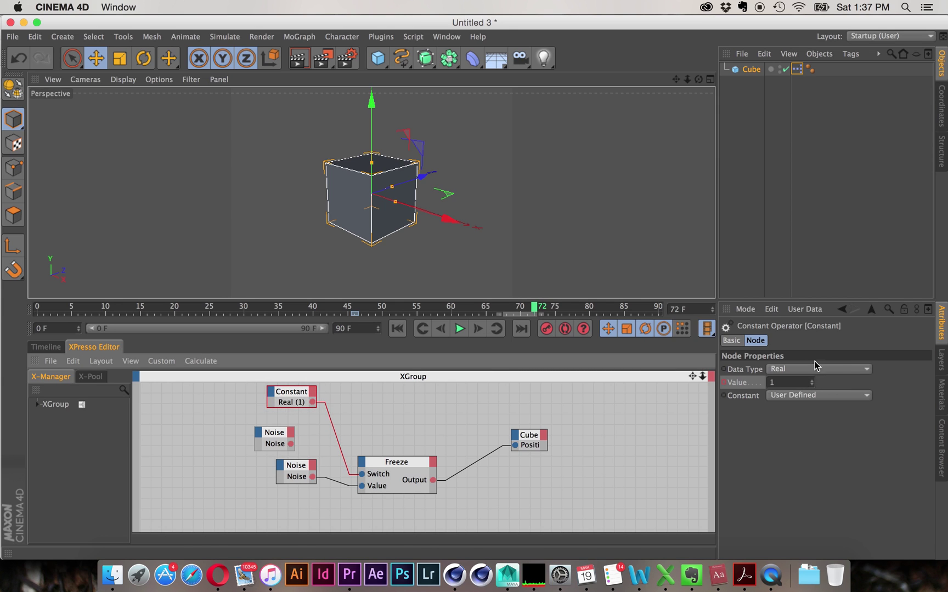
Step: Scrub past frame 46, inspect the cube's coordinates, and replay the animation to examine how the Freeze node affects its Y position
{"action": "left_click", "coordinate": [339, 307]}
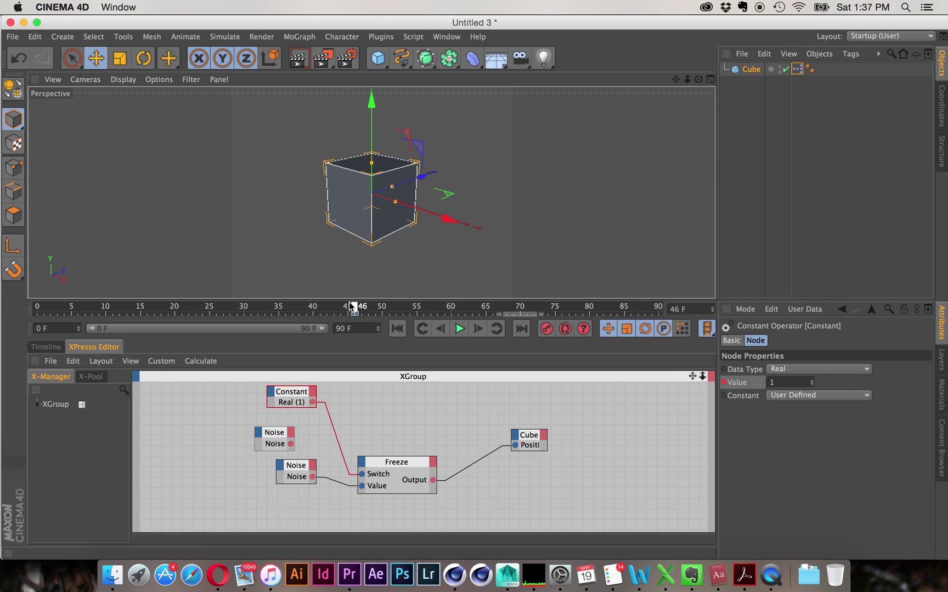
{"action": "left_click_drag", "start_coordinate": [338, 308], "coordinate": [391, 307]}
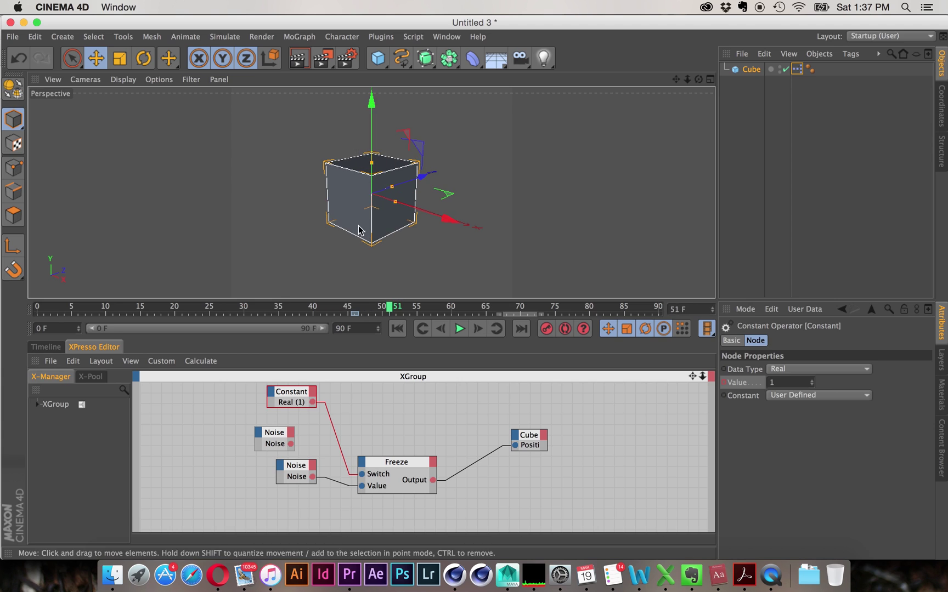
{"action": "left_click", "coordinate": [750, 69]}
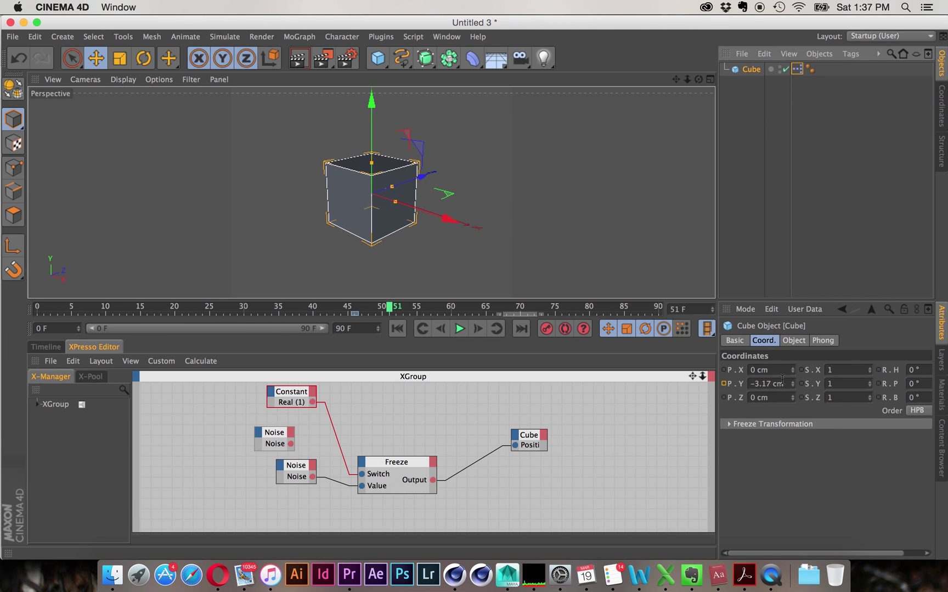
{"action": "left_click", "coordinate": [397, 329]}
{"action": "left_click", "coordinate": [455, 333]}
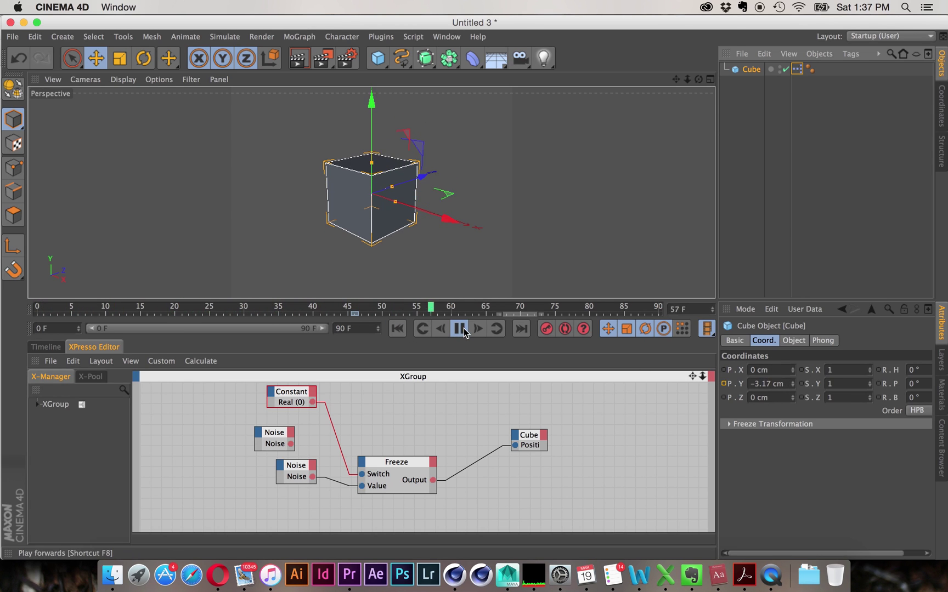
{"action": "left_click", "coordinate": [460, 329]}
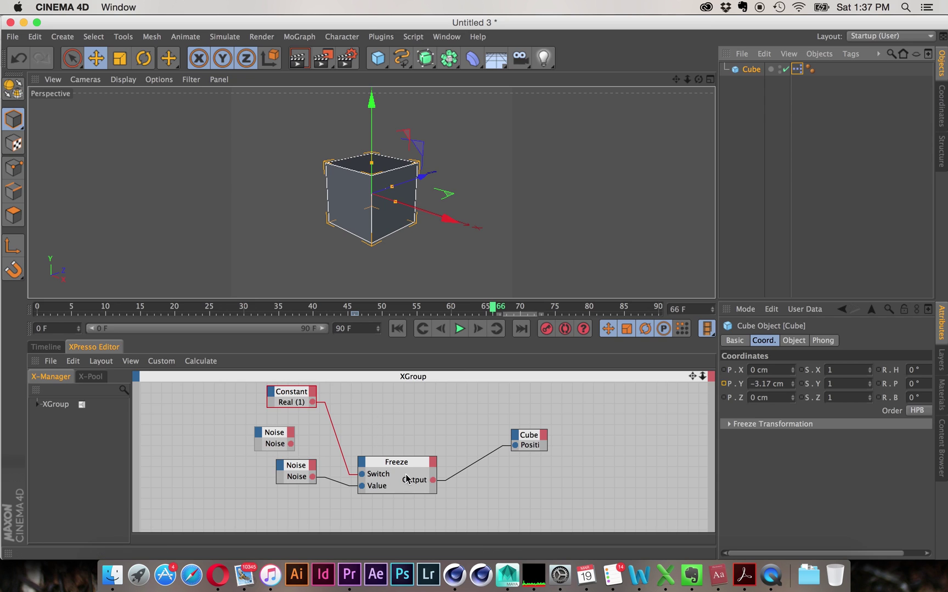
{"action": "left_click", "coordinate": [531, 436]}
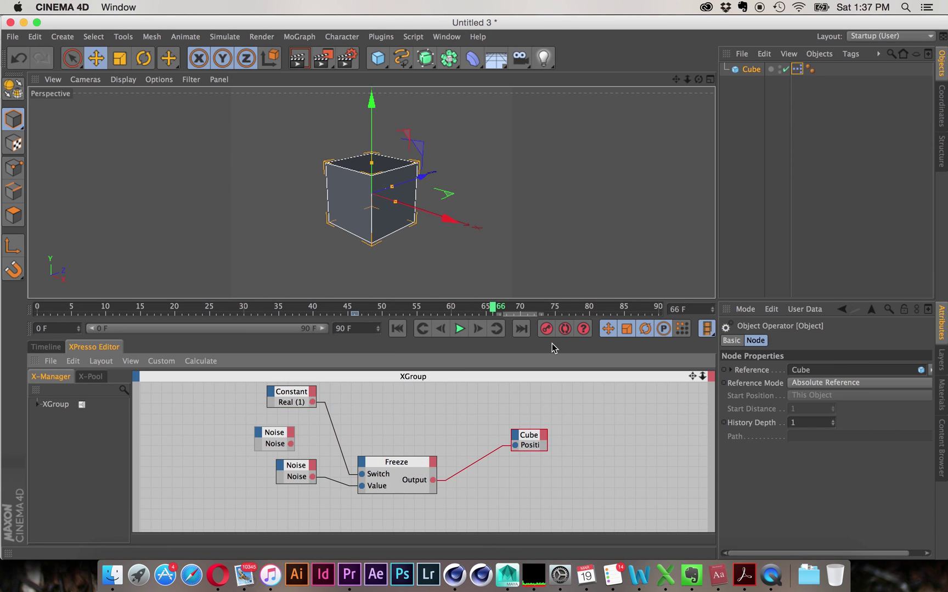
Step: Move the Freeze node up beside the Constant node and add a Condition logic node below it
{"action": "left_click_drag", "start_coordinate": [385, 469], "coordinate": [401, 402]}
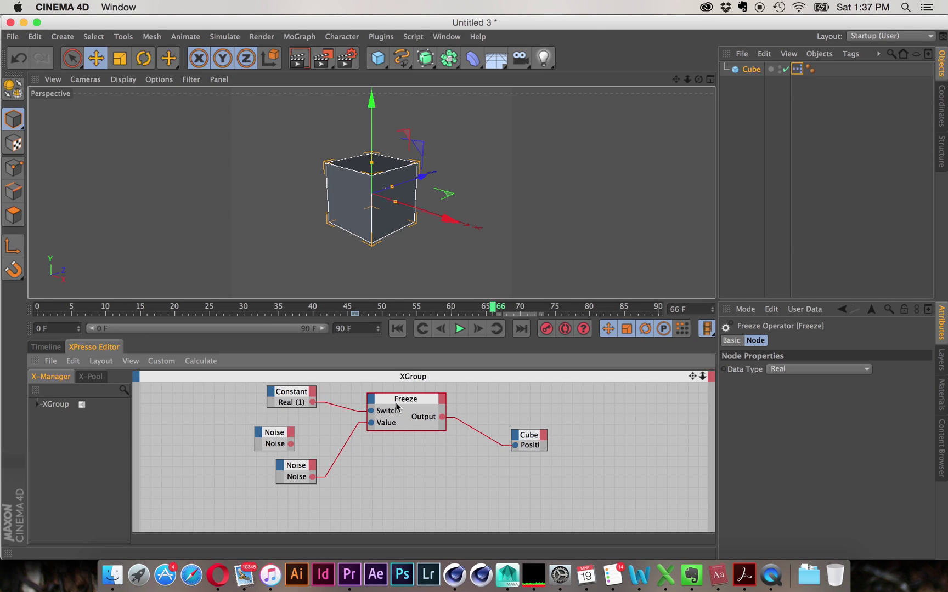
{"action": "right_click", "coordinate": [406, 459]}
{"action": "mouse_move", "coordinate": [460, 402]}
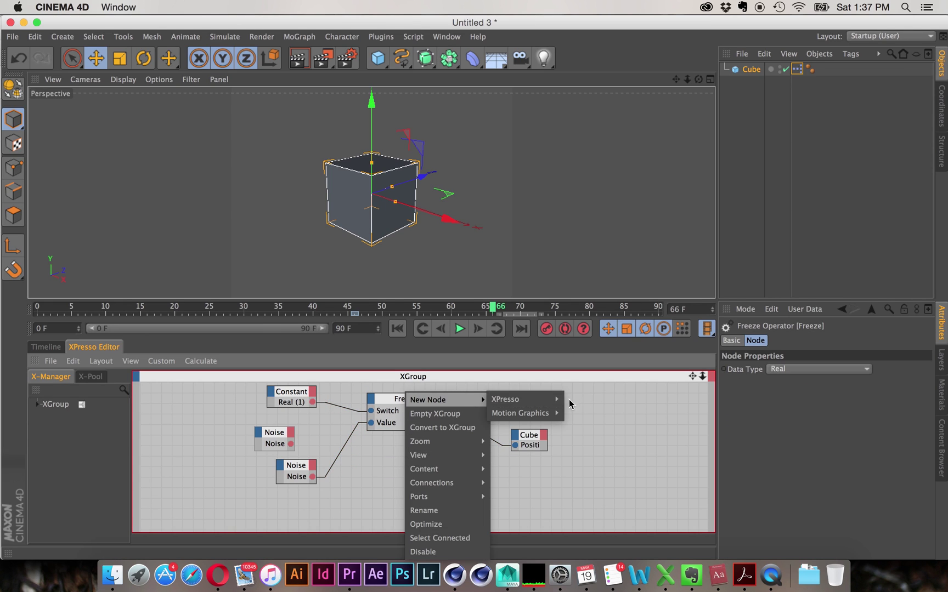
{"action": "mouse_move", "coordinate": [549, 401]}
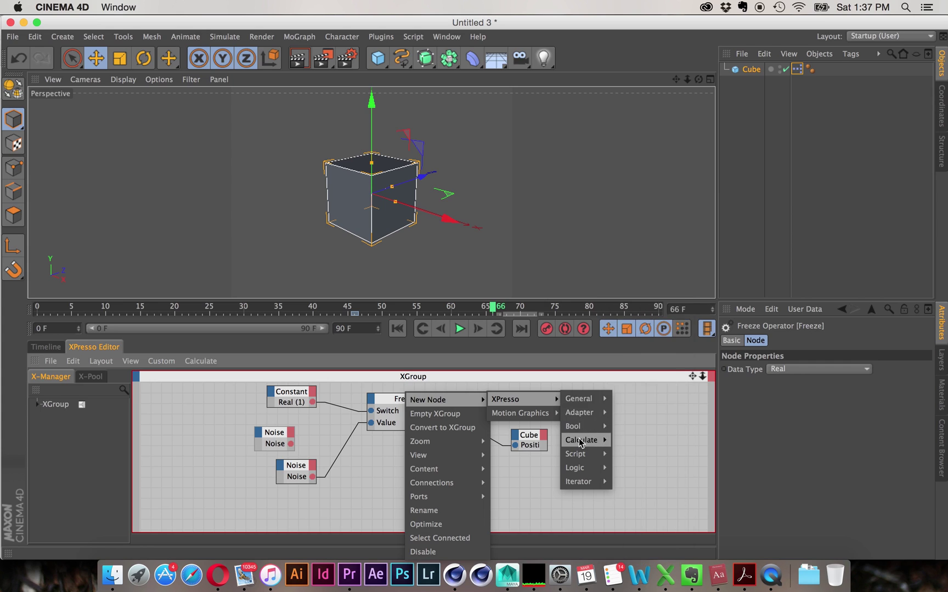
{"action": "mouse_move", "coordinate": [581, 467]}
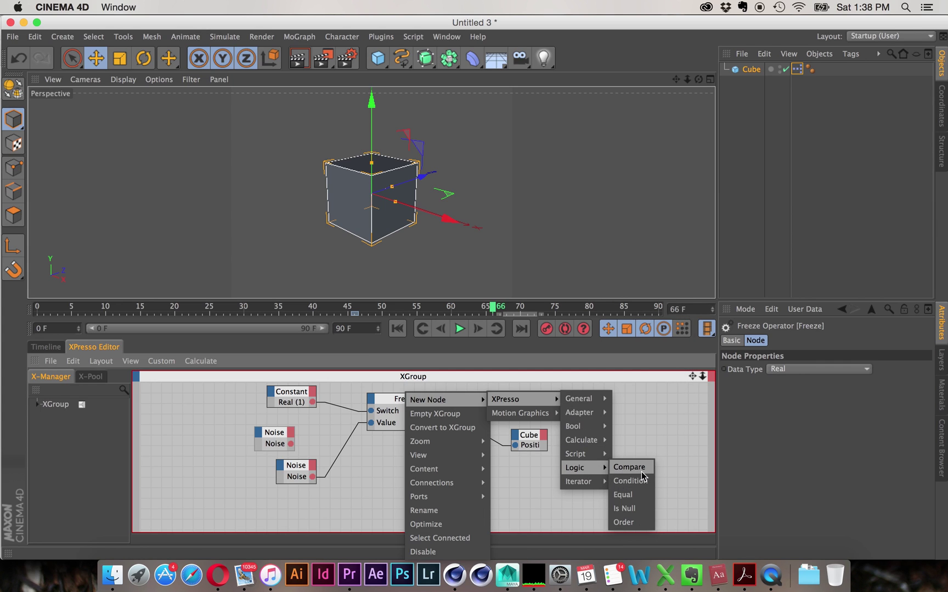
{"action": "left_click", "coordinate": [631, 481]}
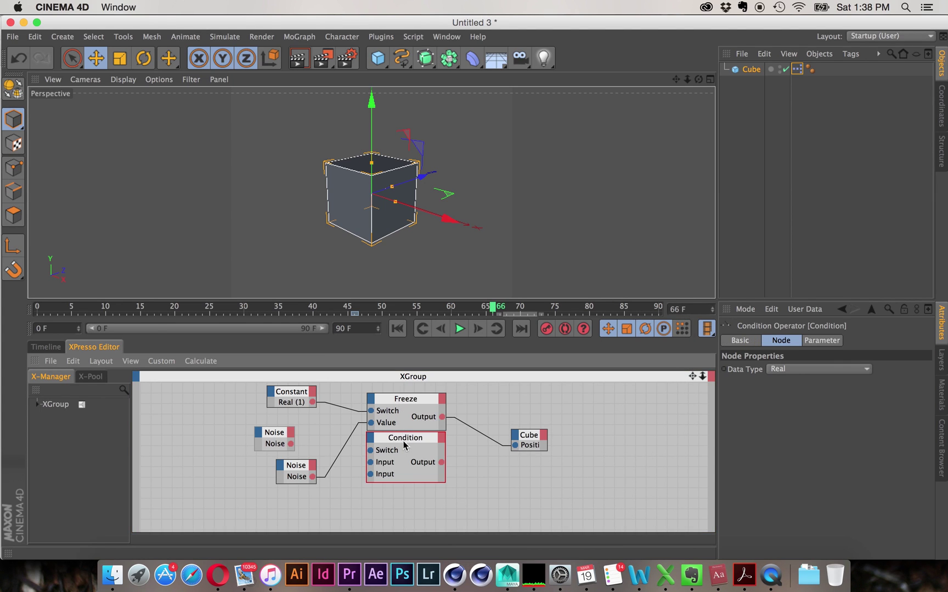
{"action": "left_click_drag", "start_coordinate": [404, 445], "coordinate": [409, 458]}
Step: Wire the Condition node with the Constant as its Switch, the duplicated Noise as its first Input, and the Cube's Position as target
{"action": "left_click_drag", "start_coordinate": [312, 477], "coordinate": [376, 477]}
{"action": "left_click_drag", "start_coordinate": [312, 402], "coordinate": [376, 465]}
{"action": "left_click_drag", "start_coordinate": [447, 475], "coordinate": [515, 448]}
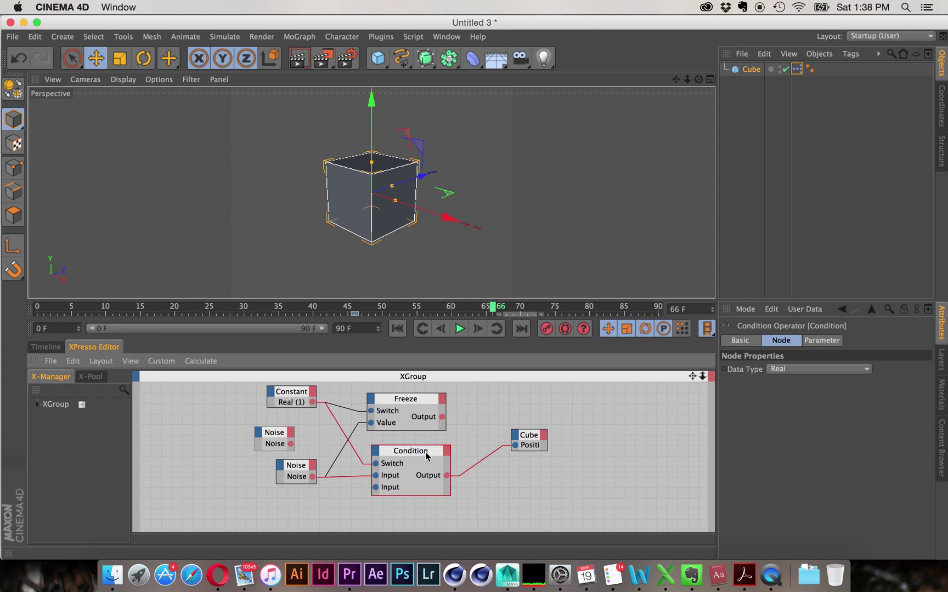
Step: Duplicate the Constant node below the Noise nodes, delete the copy's Value animation track, and set its Value to 100
{"action": "left_click", "coordinate": [821, 340]}
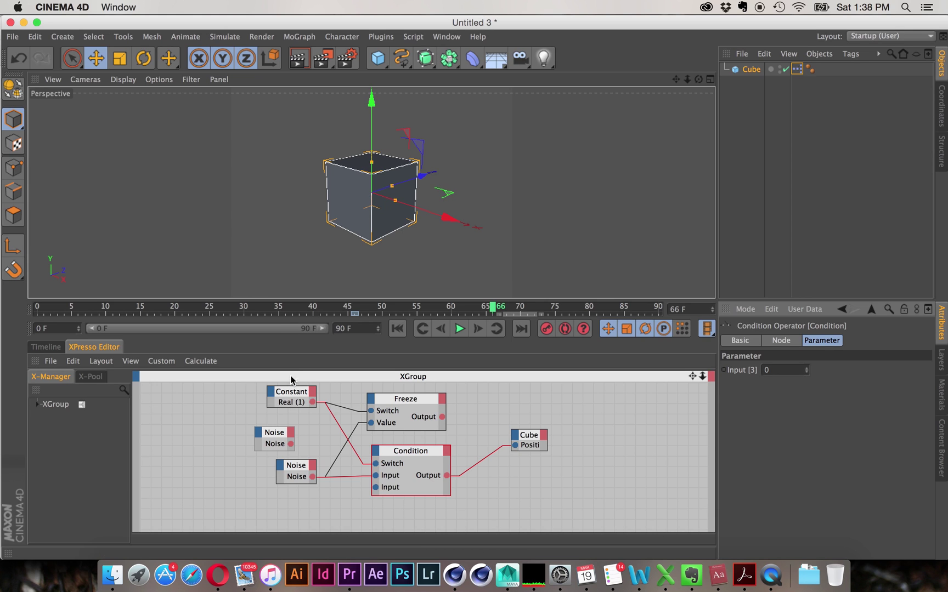
{"action": "left_click_drag", "start_coordinate": [294, 401], "coordinate": [301, 510], "text": "ctrl"}
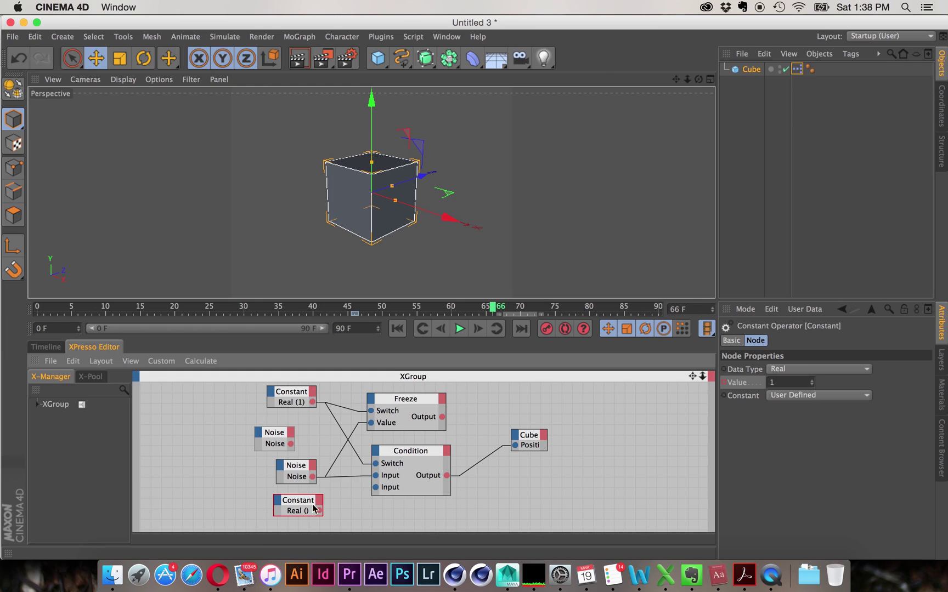
{"action": "right_click", "coordinate": [750, 386]}
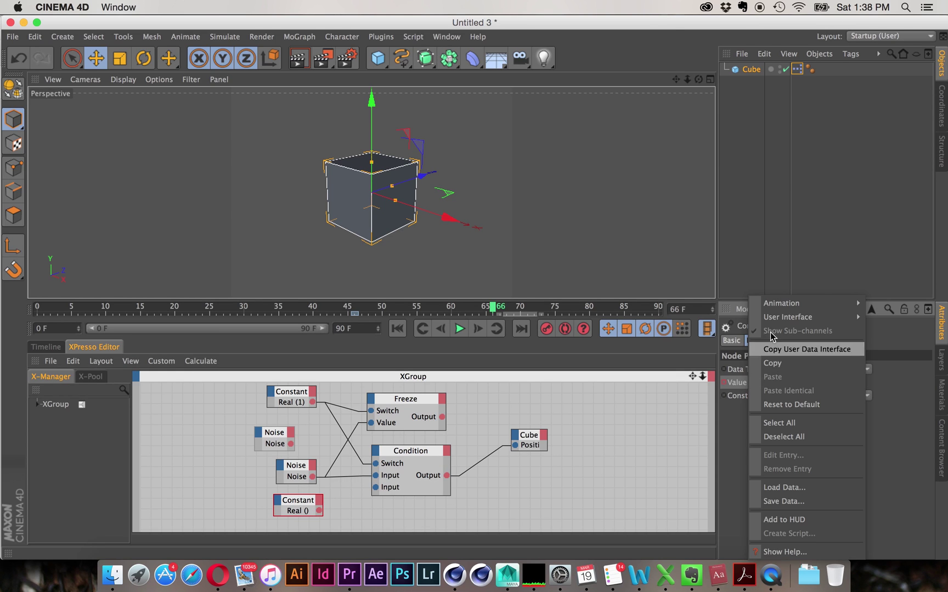
{"action": "mouse_move", "coordinate": [780, 305]}
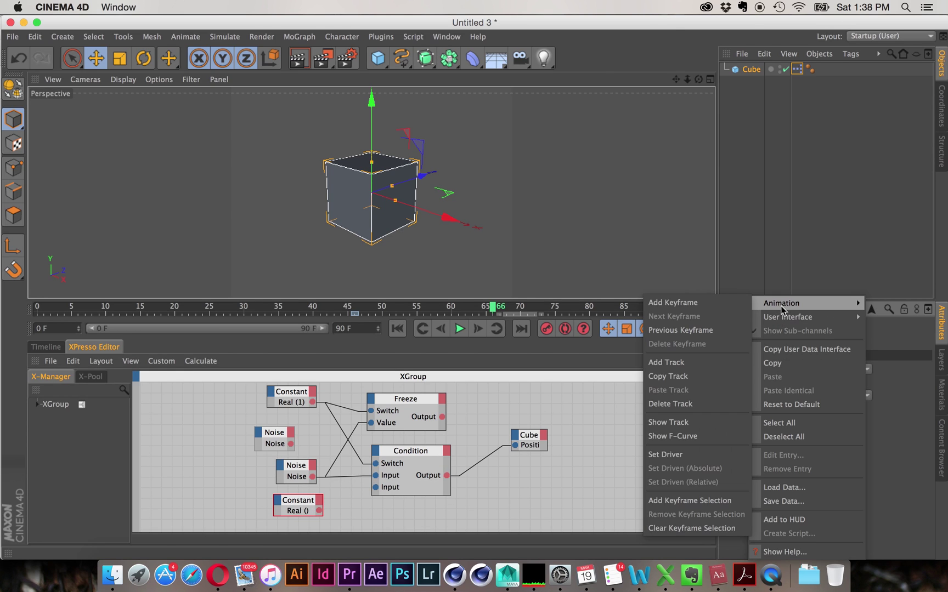
{"action": "left_click", "coordinate": [692, 406]}
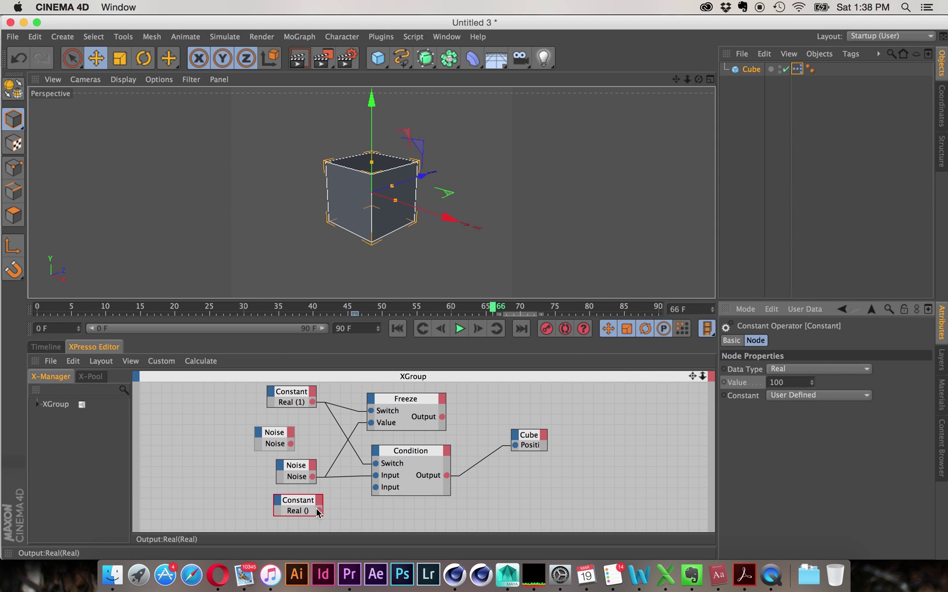
Step: Connect the copied Constant node to the Condition node's second Input and play the animation
{"action": "left_click_drag", "start_coordinate": [319, 511], "coordinate": [376, 491]}
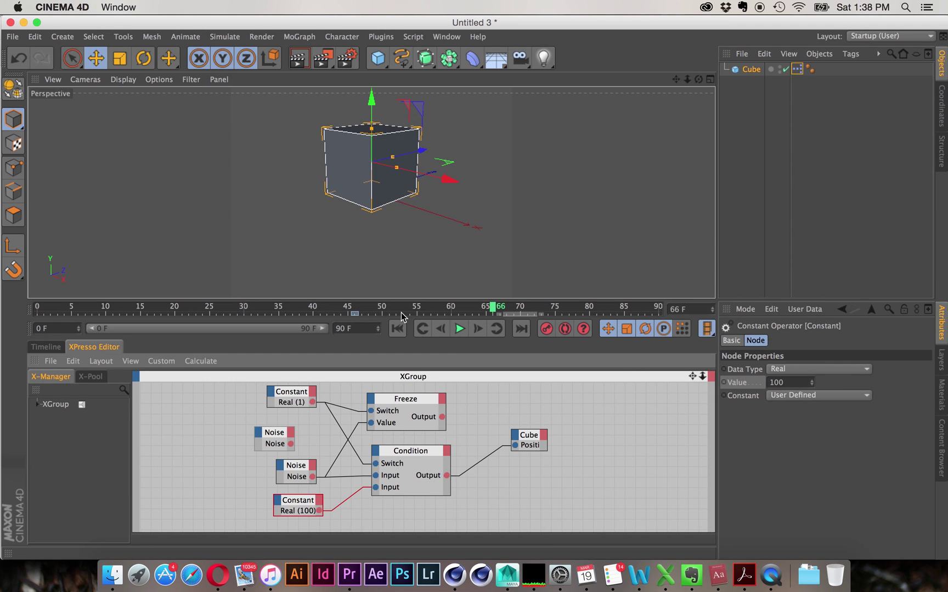
{"action": "left_click", "coordinate": [459, 328]}
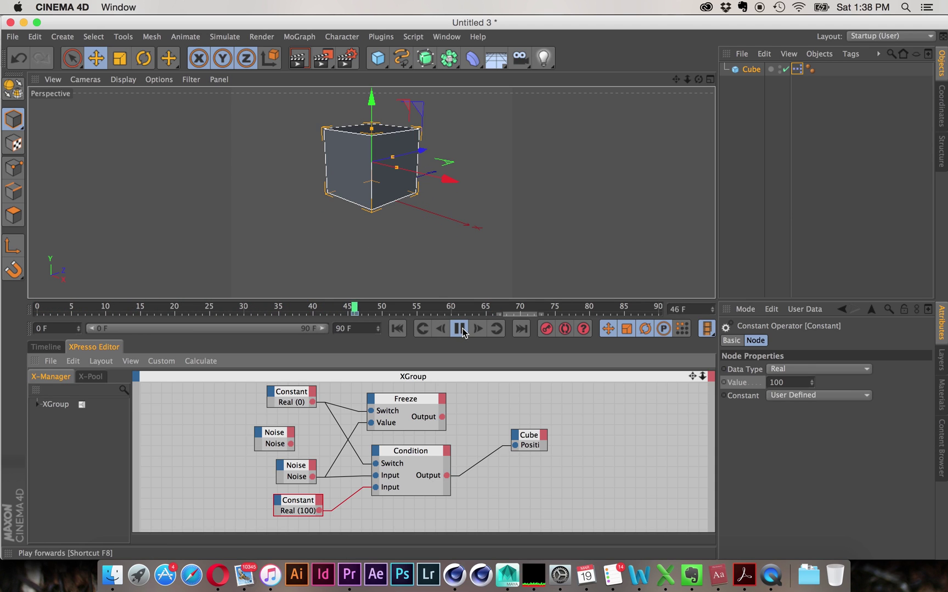
Step: Stop the animation playback and shift the 100 Constant node and the Condition node slightly left in the XPresso graph
{"action": "left_click", "coordinate": [460, 330]}
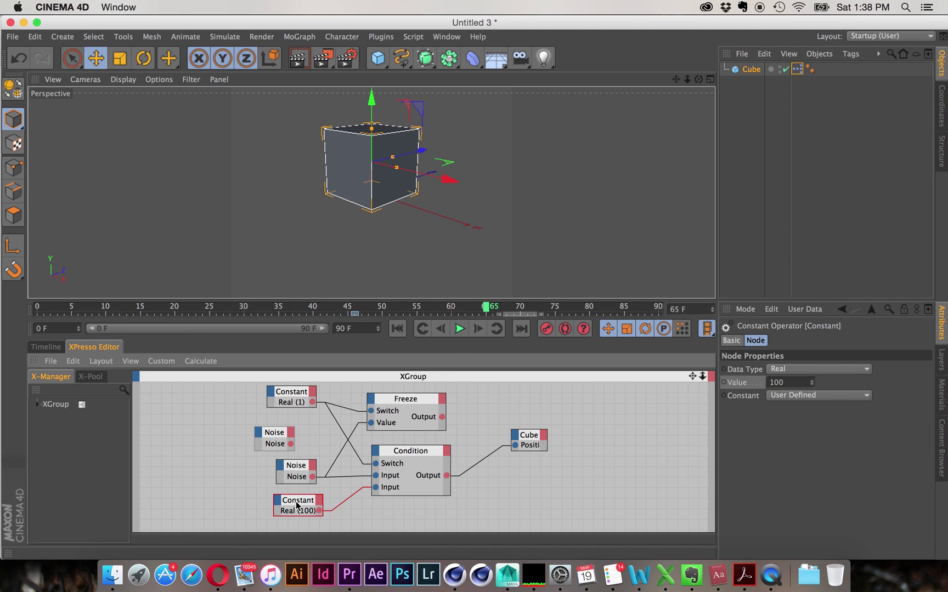
{"action": "left_click_drag", "start_coordinate": [296, 504], "coordinate": [291, 503]}
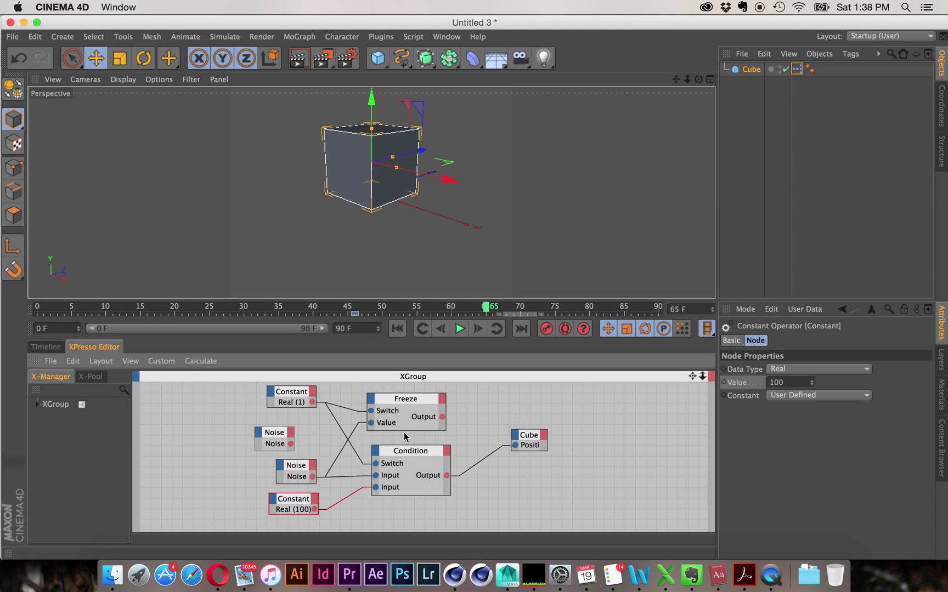
{"action": "left_click_drag", "start_coordinate": [407, 455], "coordinate": [401, 458]}
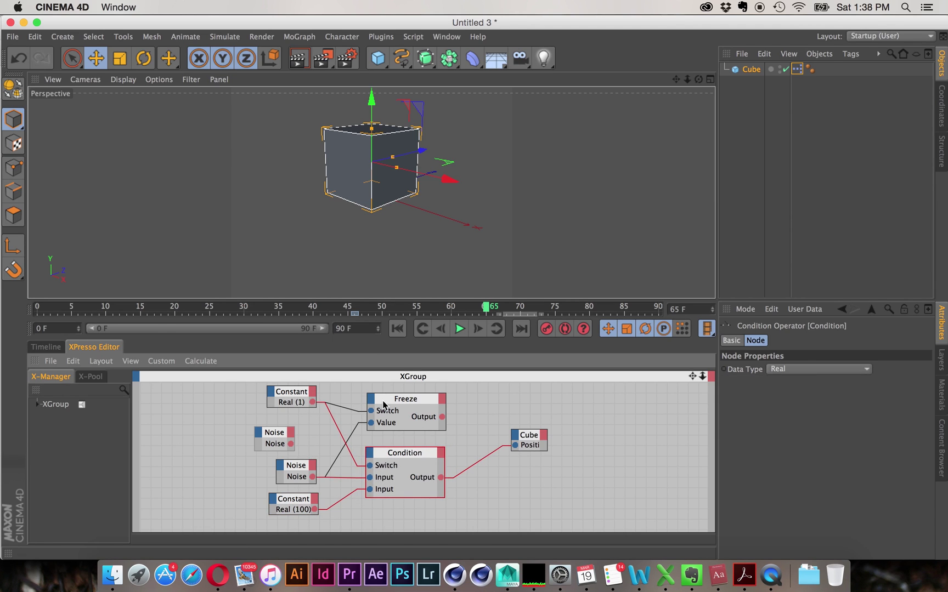
Step: Show the unconnected Noise node's basic properties and tidy the layout by nudging the Cube, Freeze and unconnected Noise nodes
{"action": "left_click", "coordinate": [277, 440]}
{"action": "left_click", "coordinate": [740, 340]}
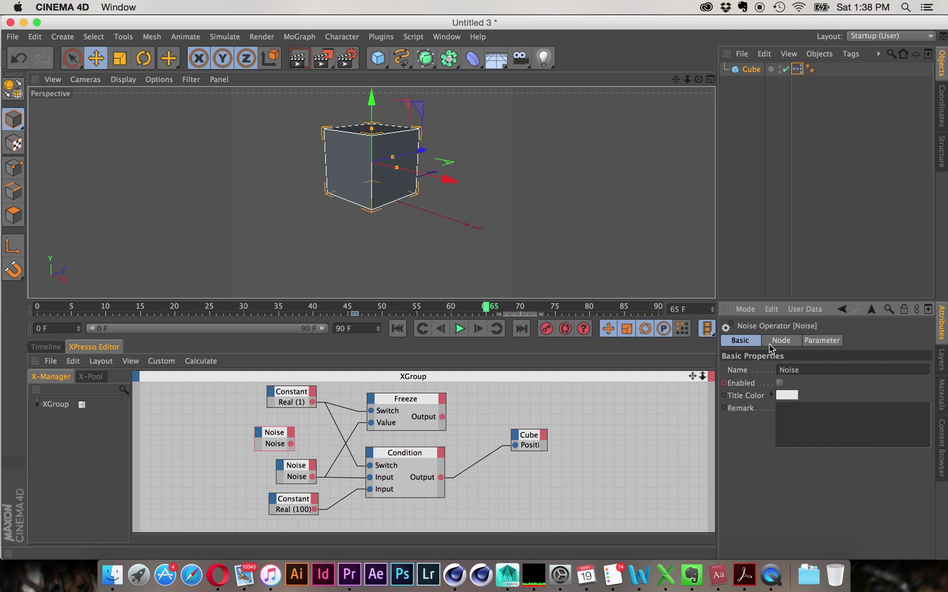
{"action": "left_click_drag", "start_coordinate": [528, 436], "coordinate": [525, 440]}
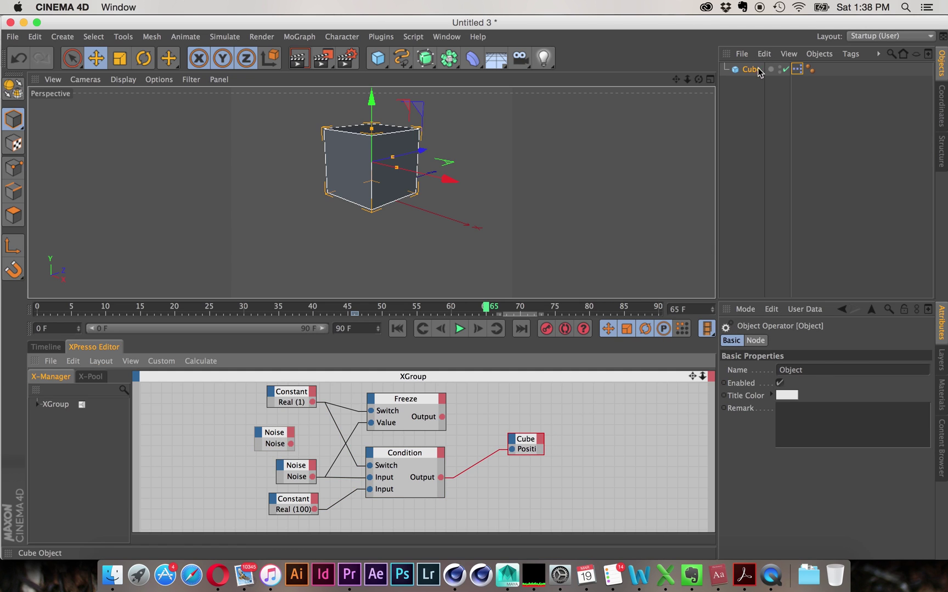
{"action": "left_click", "coordinate": [403, 400]}
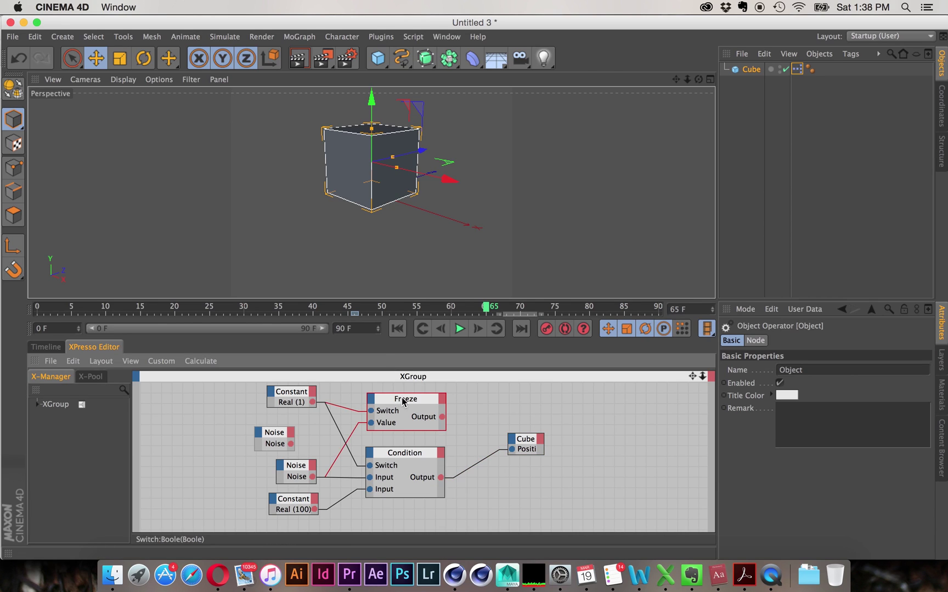
{"action": "left_click_drag", "start_coordinate": [403, 400], "coordinate": [412, 399]}
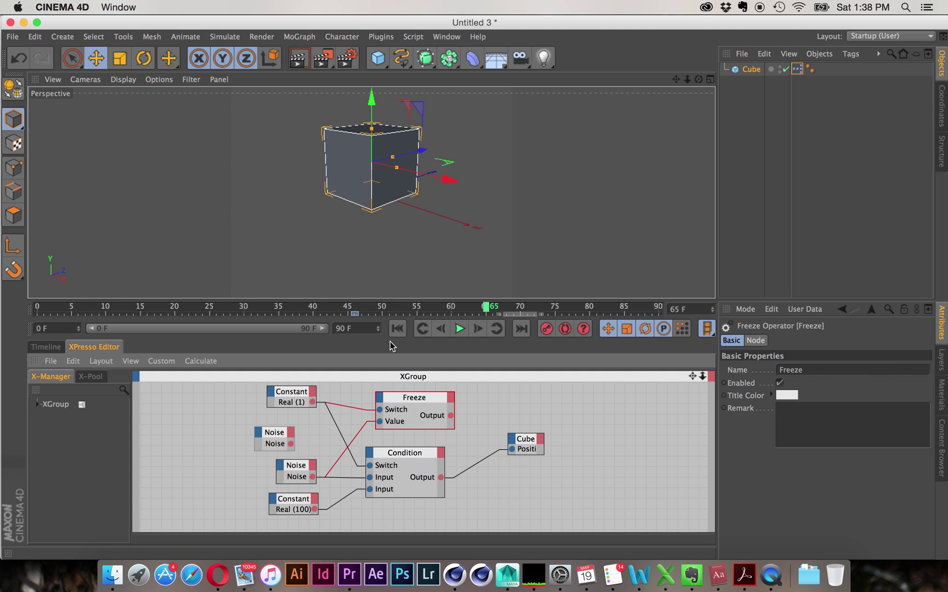
{"action": "left_click", "coordinate": [402, 454]}
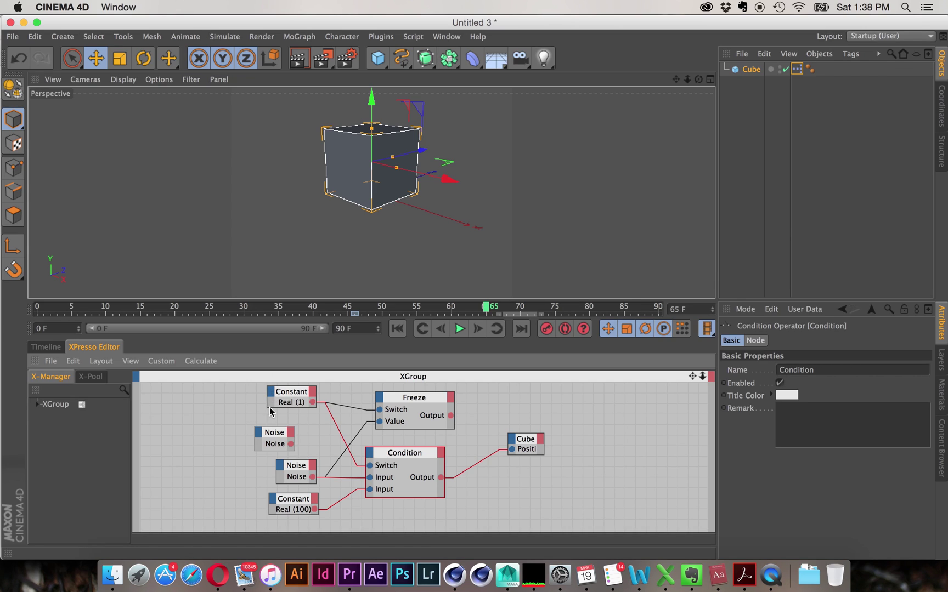
{"action": "left_click_drag", "start_coordinate": [288, 436], "coordinate": [301, 433]}
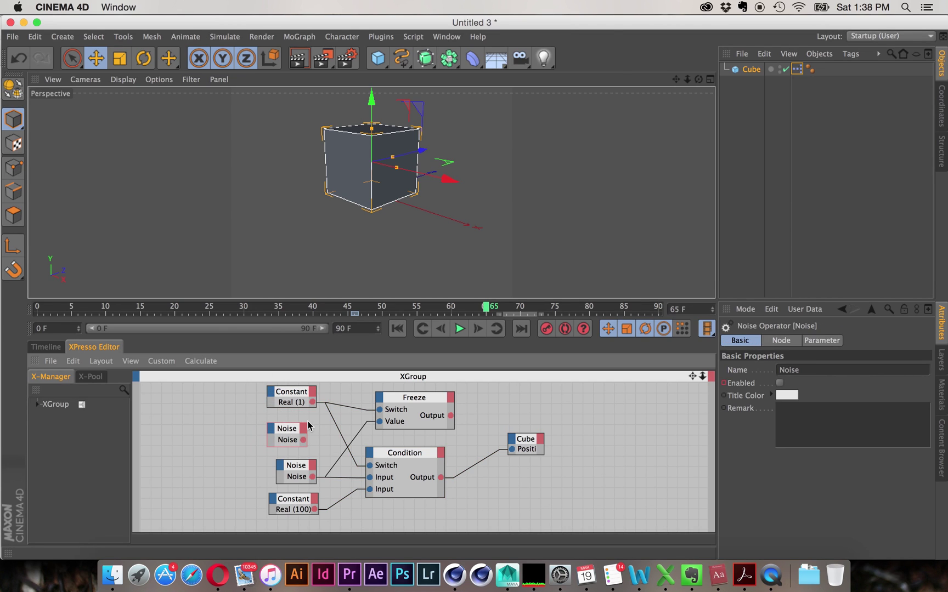